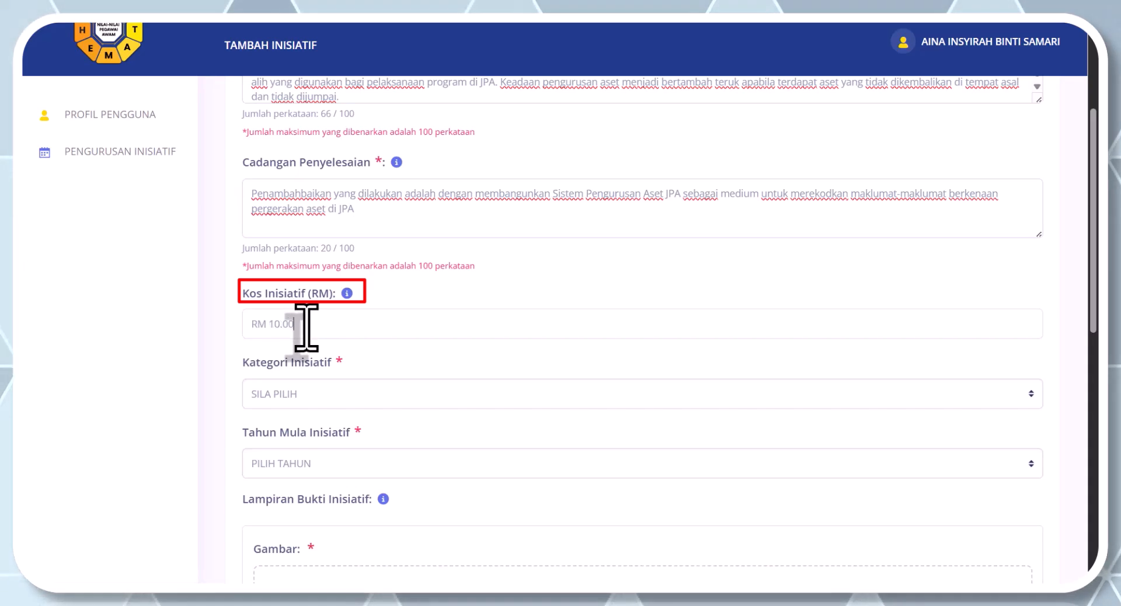
Set Kategori Inisiatif to Projek Teknologi dan Inovasi and Tahun Mula to 2025
{"action": "left_click", "coordinate": [340, 389]}
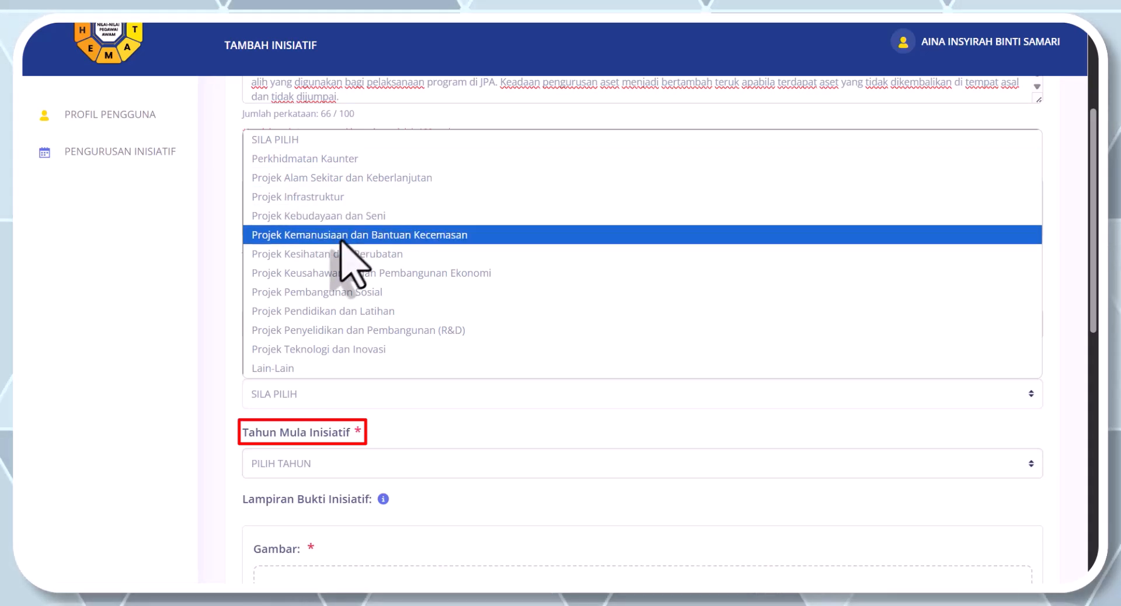
{"action": "left_click", "coordinate": [350, 349]}
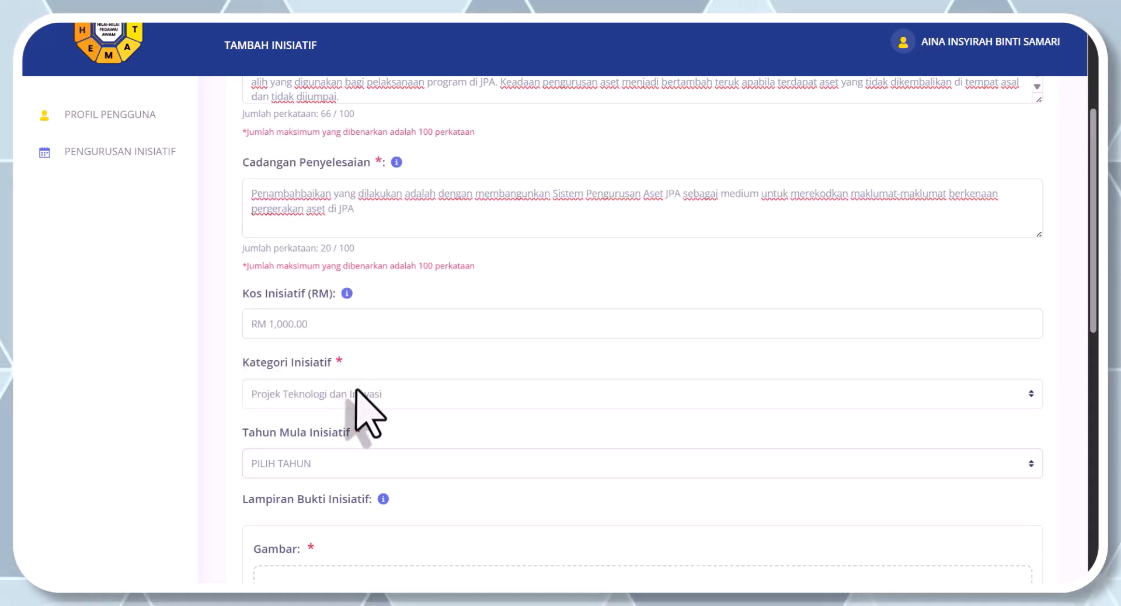
{"action": "left_click", "coordinate": [345, 464]}
{"action": "left_click", "coordinate": [320, 507]}
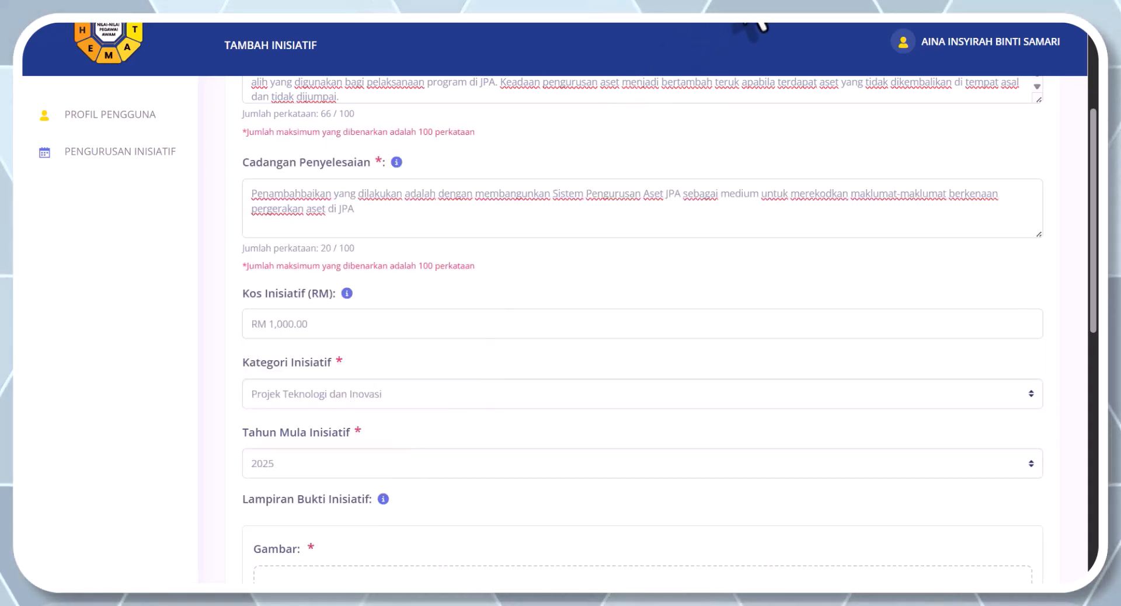
Attach the WhatsApp JPEG image as evidence in the Gambar upload box
{"action": "scroll", "coordinate": [490, 385], "scroll_direction": "down", "scroll_amount": 3}
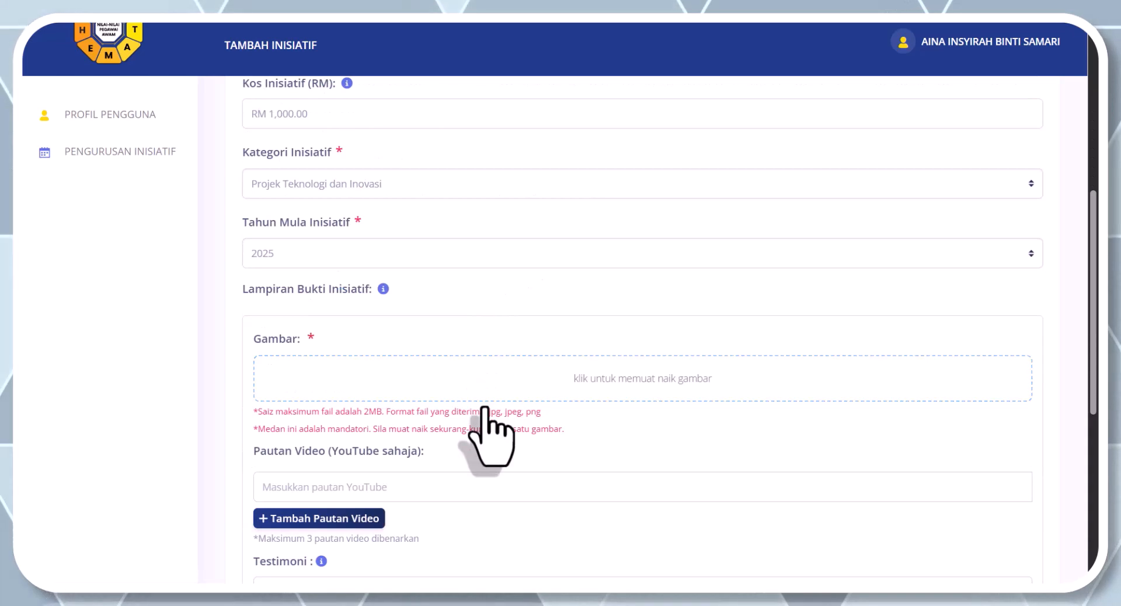
{"action": "left_click", "coordinate": [520, 380]}
{"action": "left_click", "coordinate": [476, 369]}
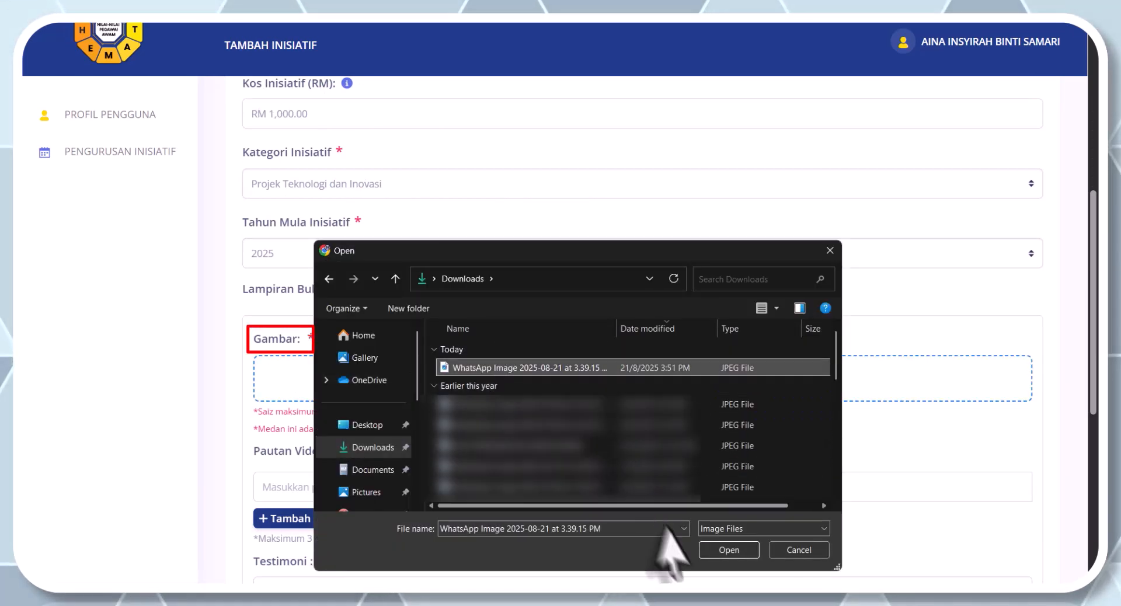
{"action": "left_click", "coordinate": [729, 550]}
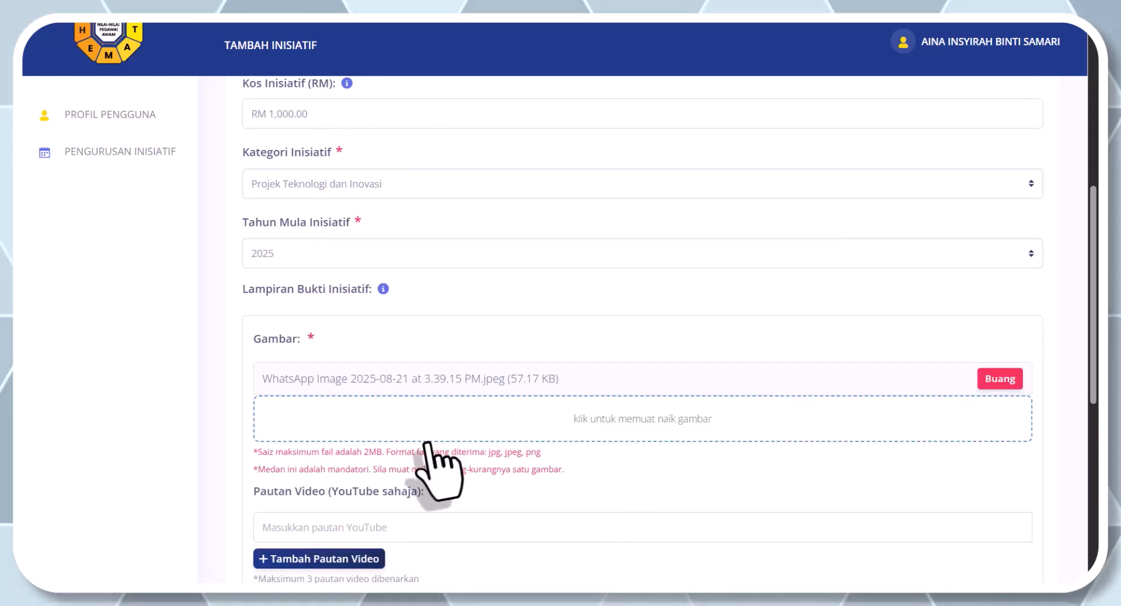
{"action": "scroll", "coordinate": [438, 467], "scroll_direction": "down", "scroll_amount": 3}
Paste two YouTube video links, adding a second link field with Tambah Pautan Video
{"action": "left_click", "coordinate": [340, 324]}
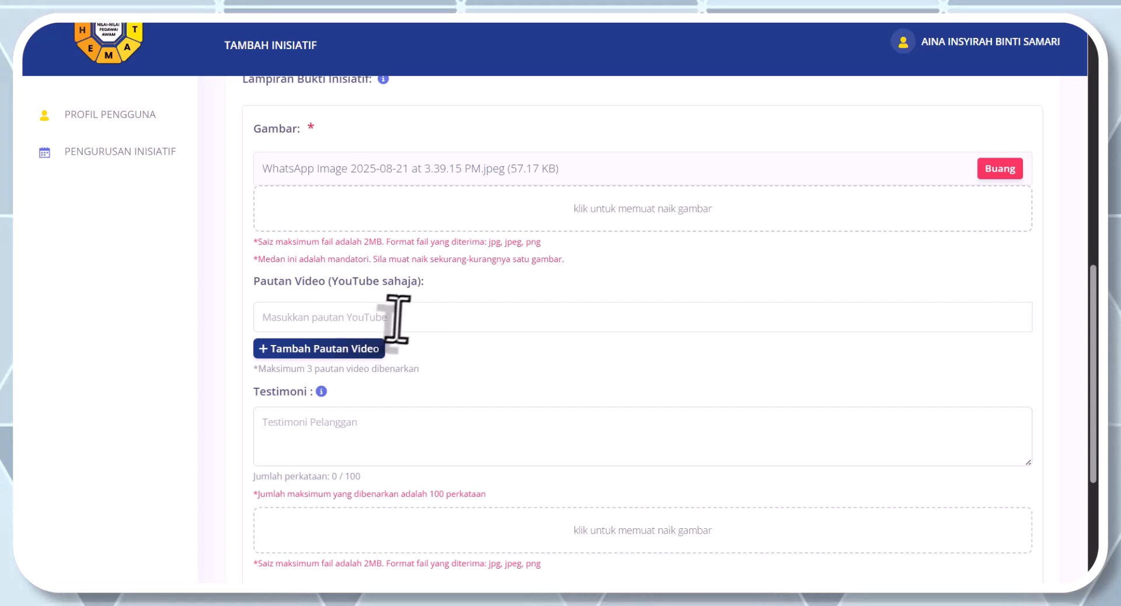
{"action": "type", "text": "https://youtu.be/btJaci9m3Is"}
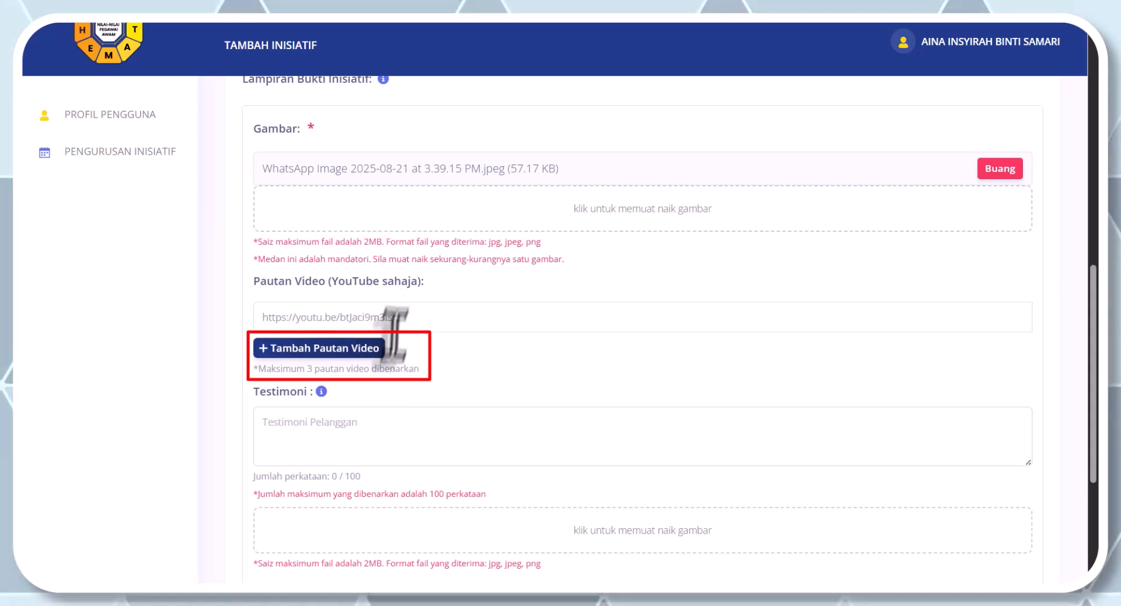
{"action": "left_click", "coordinate": [367, 350]}
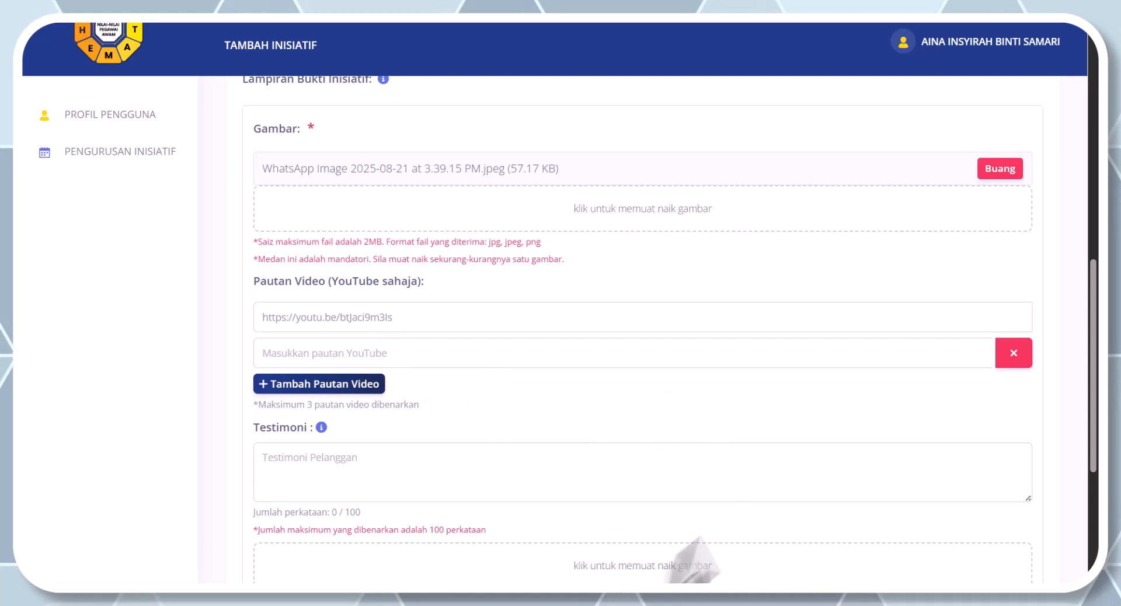
{"action": "left_click", "coordinate": [408, 353]}
{"action": "type", "text": "https://youtu.be/EOuM2_Iml3M"}
Paste the testimonial about locating JPA assets and continue to Maklumat Organisasi
{"action": "scroll", "coordinate": [430, 400], "scroll_direction": "down", "scroll_amount": 3}
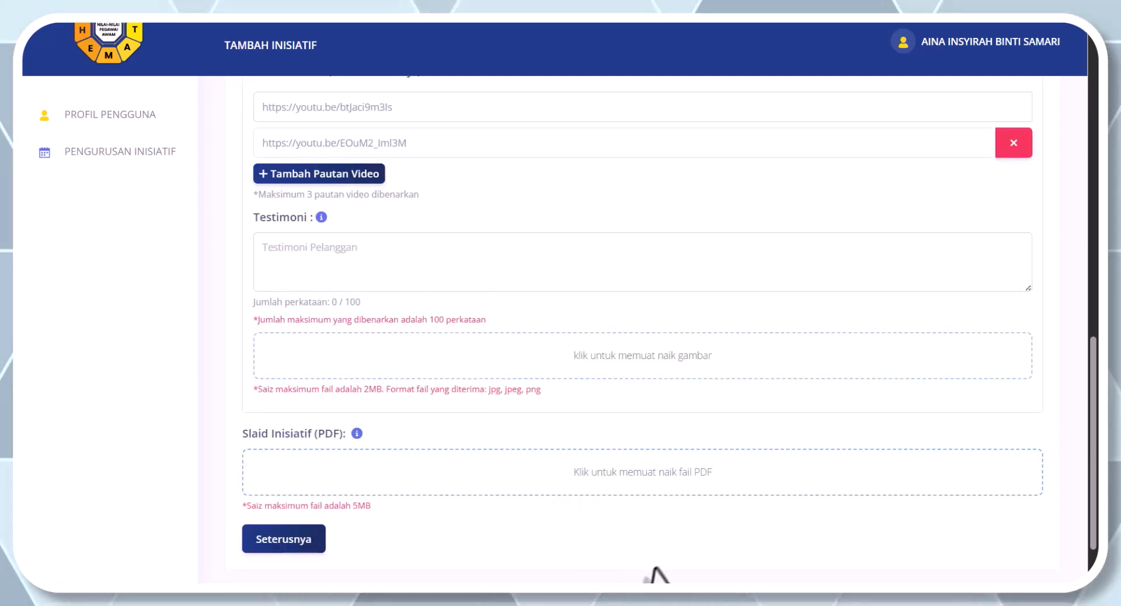
{"action": "left_click", "coordinate": [319, 261]}
{"action": "type", "text": "Pembangunan sistem ini telah memberikan kemudahan kepada warga JPA untuk mengenal pasti kedudukan aset-aset yang terdapat di JPA"}
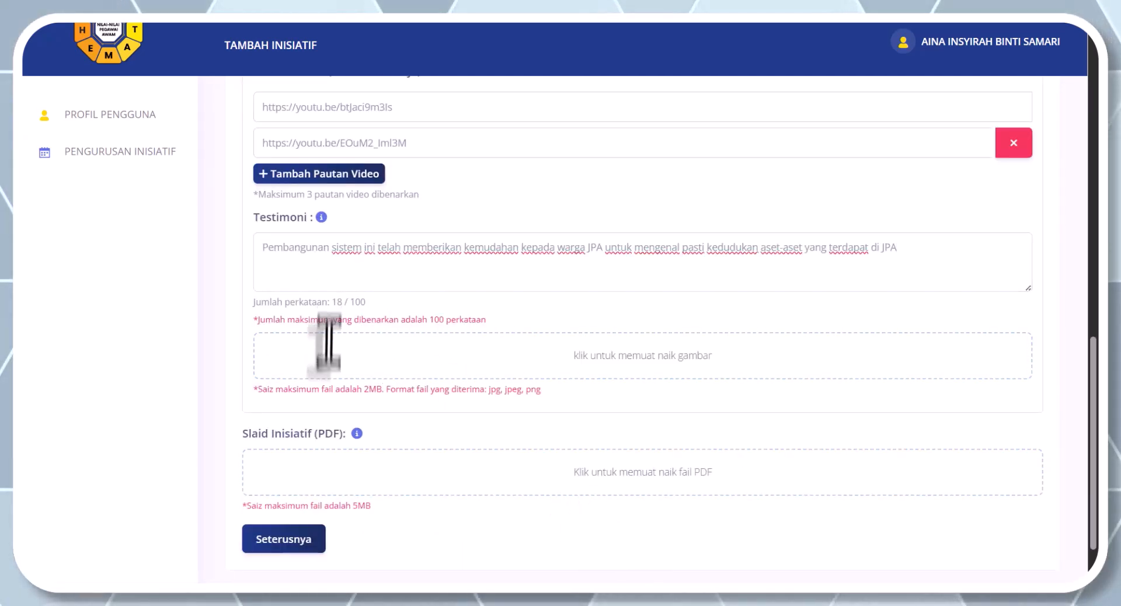
{"action": "scroll", "coordinate": [320, 344], "scroll_direction": "down", "scroll_amount": 1}
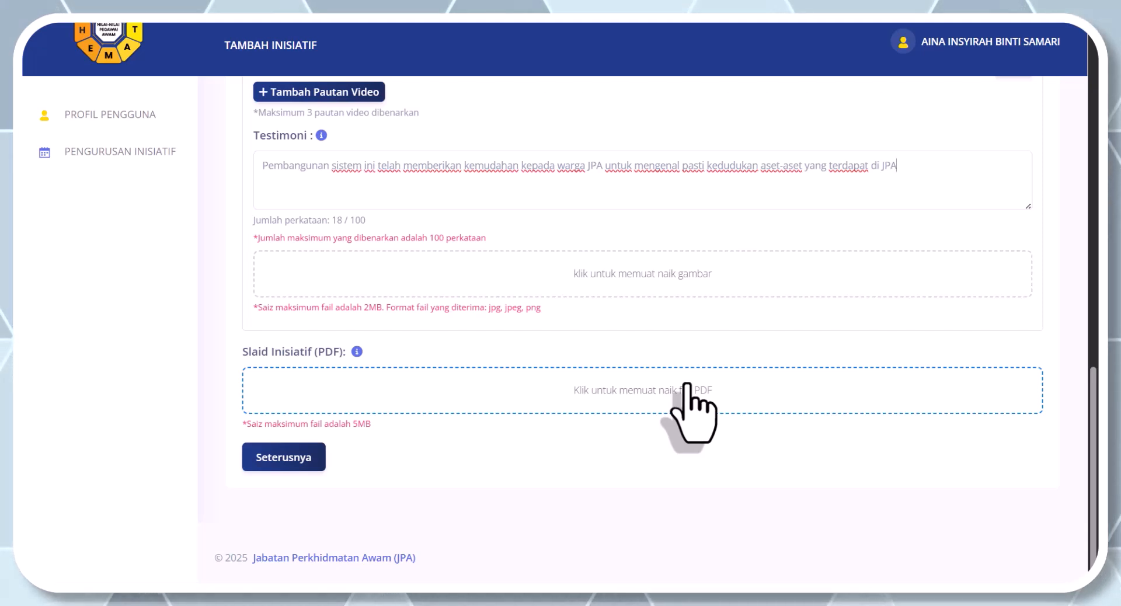
{"action": "left_click", "coordinate": [300, 458]}
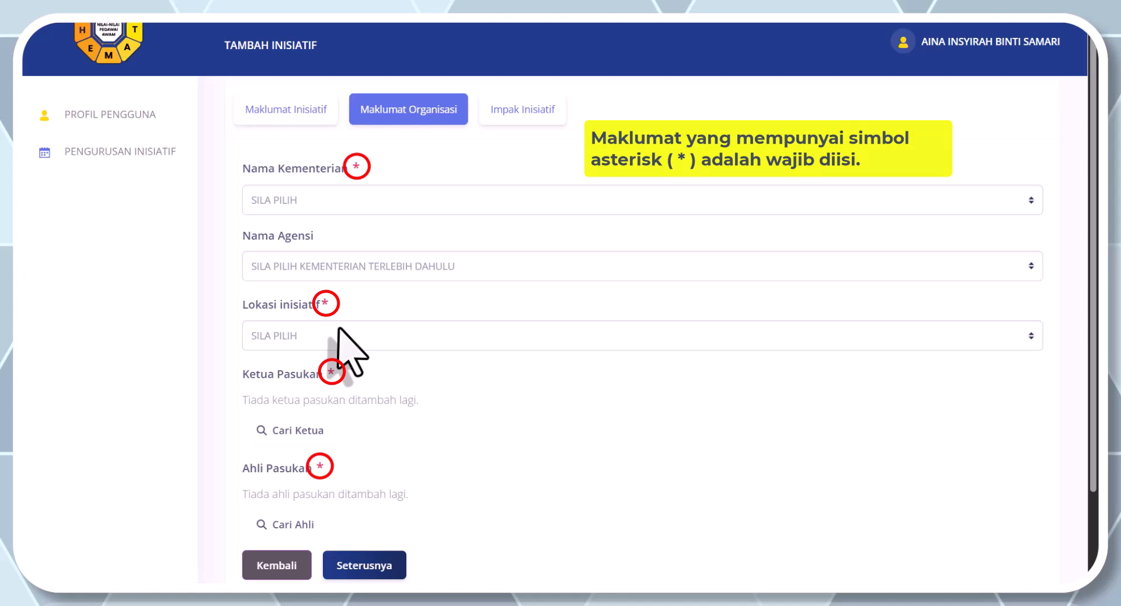
Set the ministry to JABATAN PERDANA MENTERI and location to Wilayah Persekutuan Putrajaya
{"action": "left_click", "coordinate": [305, 206]}
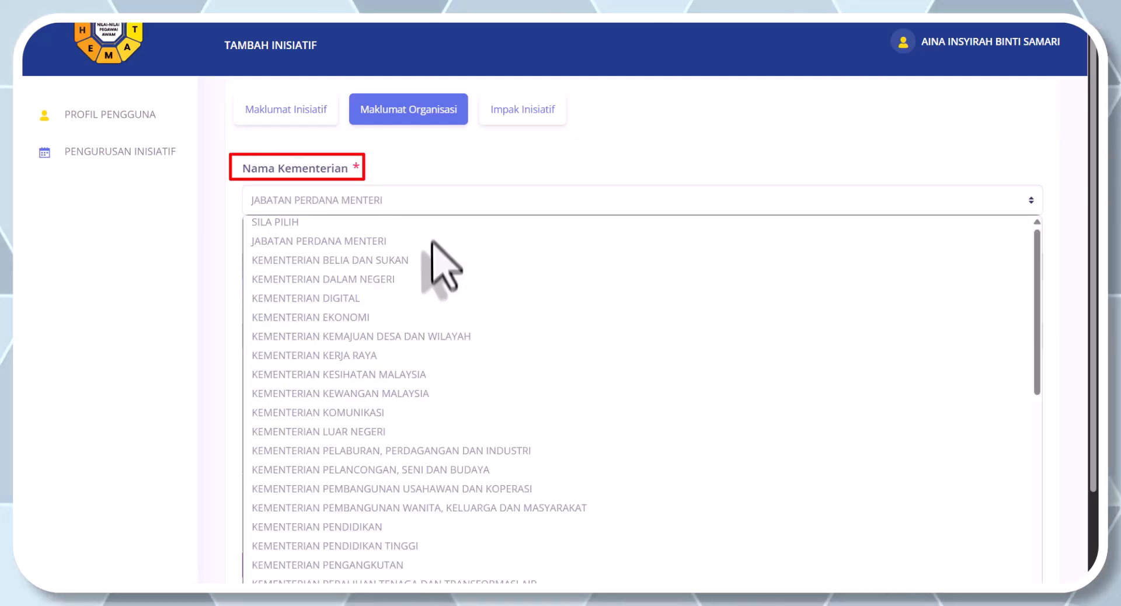
{"action": "left_click", "coordinate": [347, 243]}
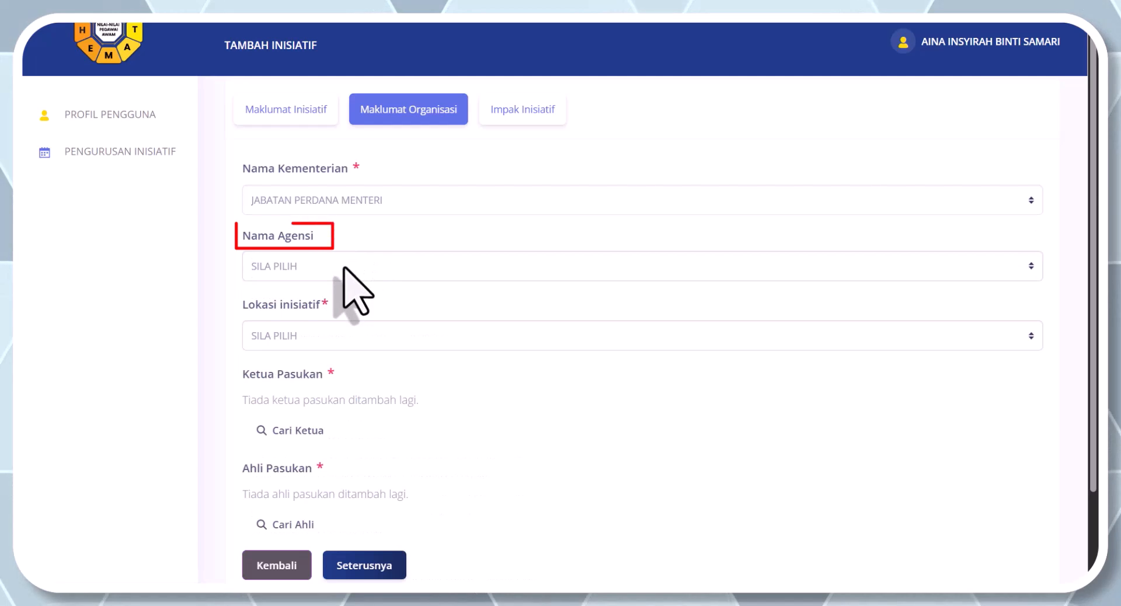
{"action": "left_click", "coordinate": [449, 339]}
{"action": "left_click", "coordinate": [413, 311]}
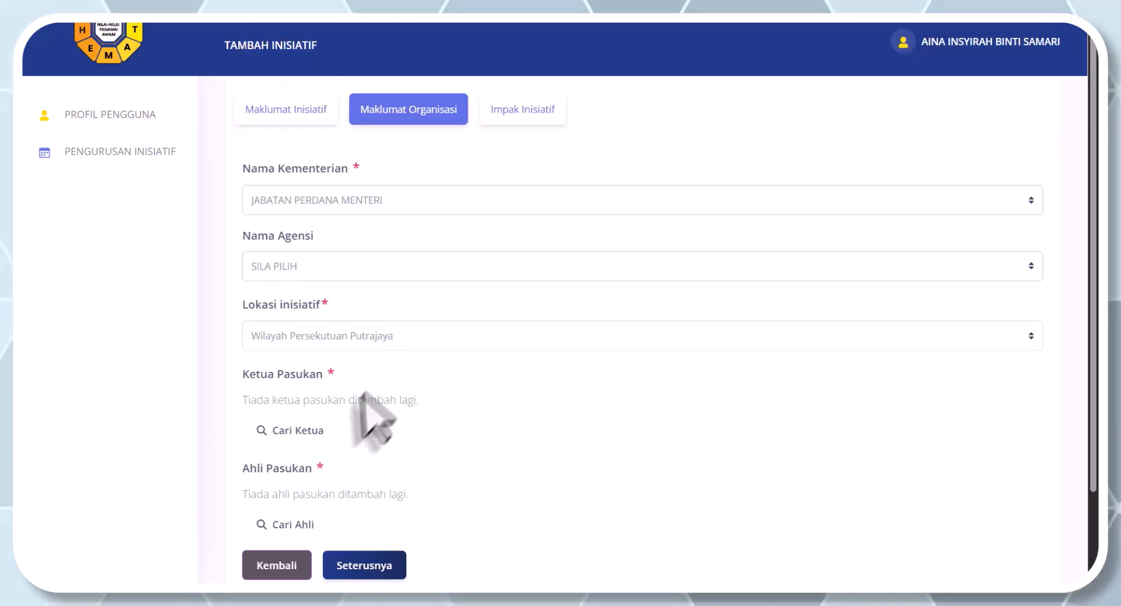
Look up the team leader by IC number and set them as Ketua Pasukan
{"action": "left_click", "coordinate": [308, 434]}
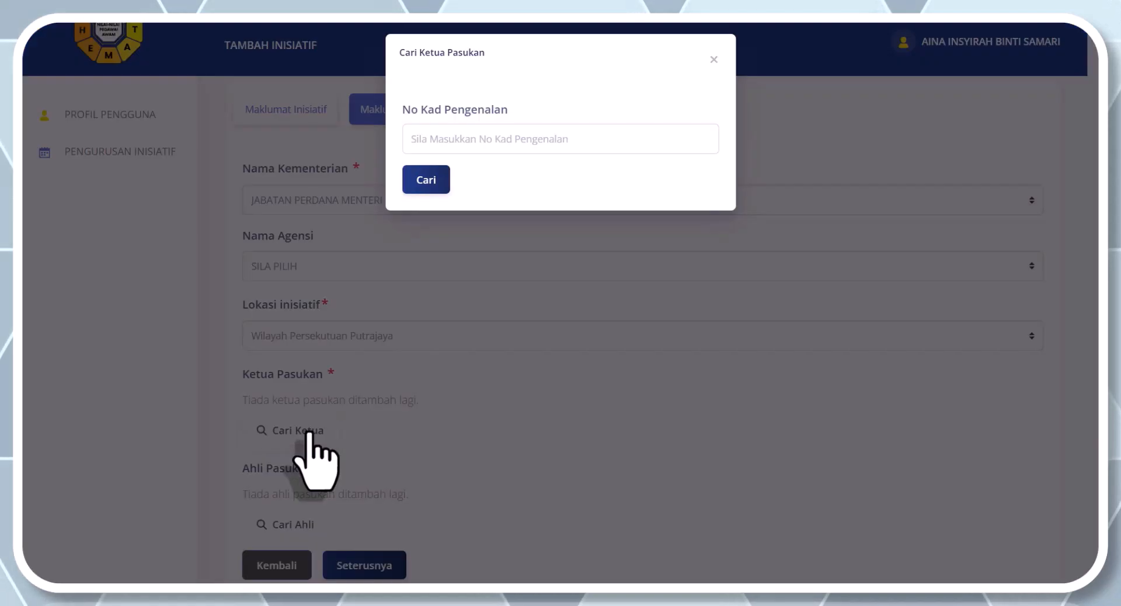
{"action": "left_click", "coordinate": [485, 140]}
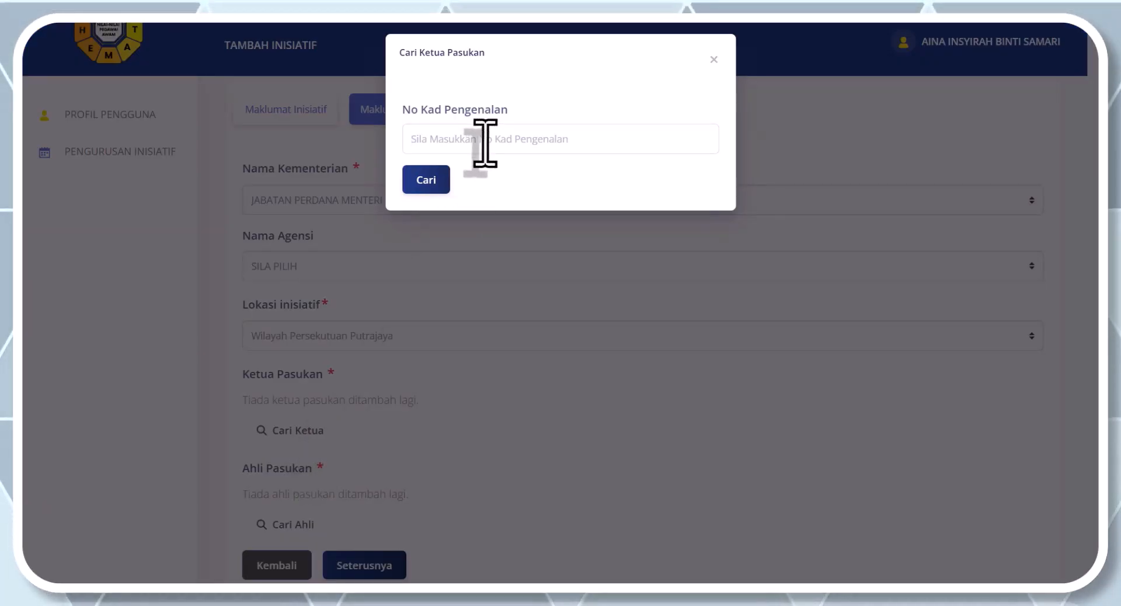
{"action": "type", "text": "900"}
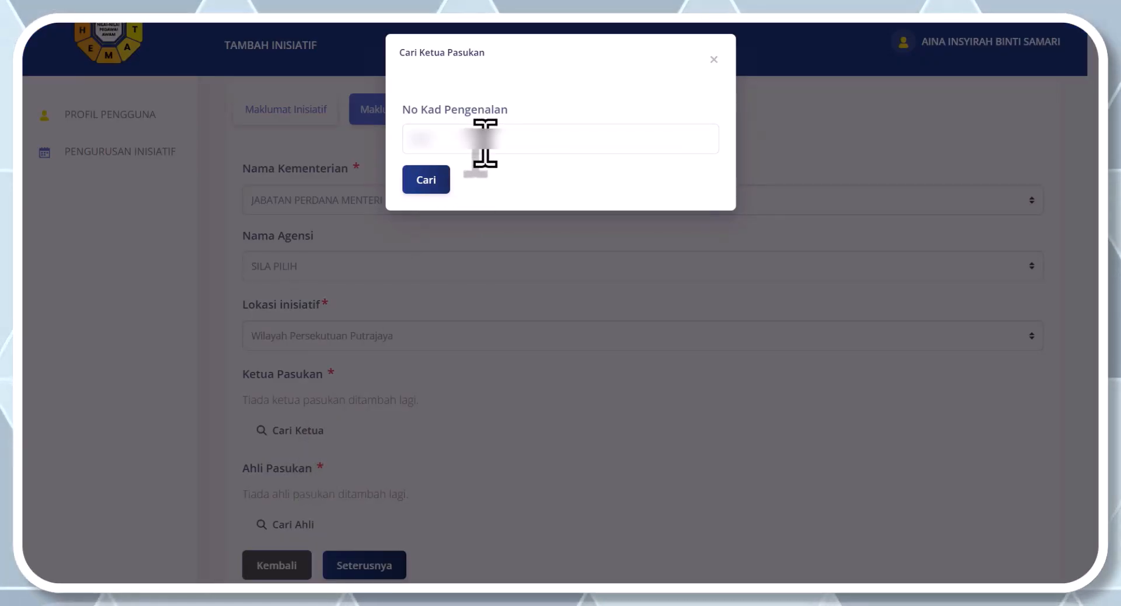
{"action": "left_click", "coordinate": [439, 185]}
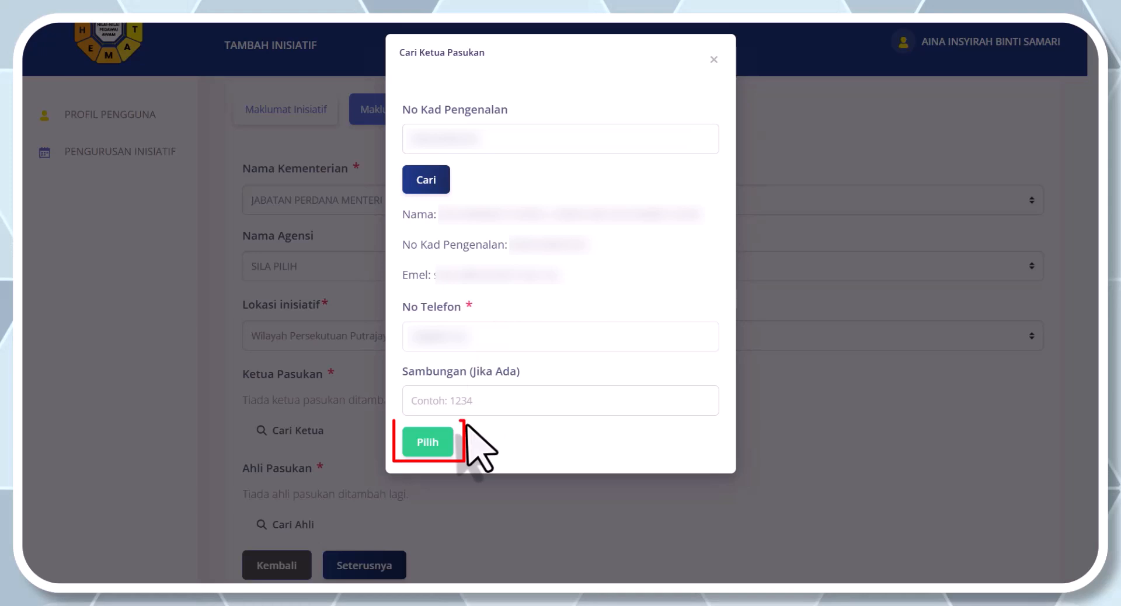
{"action": "left_click", "coordinate": [427, 442]}
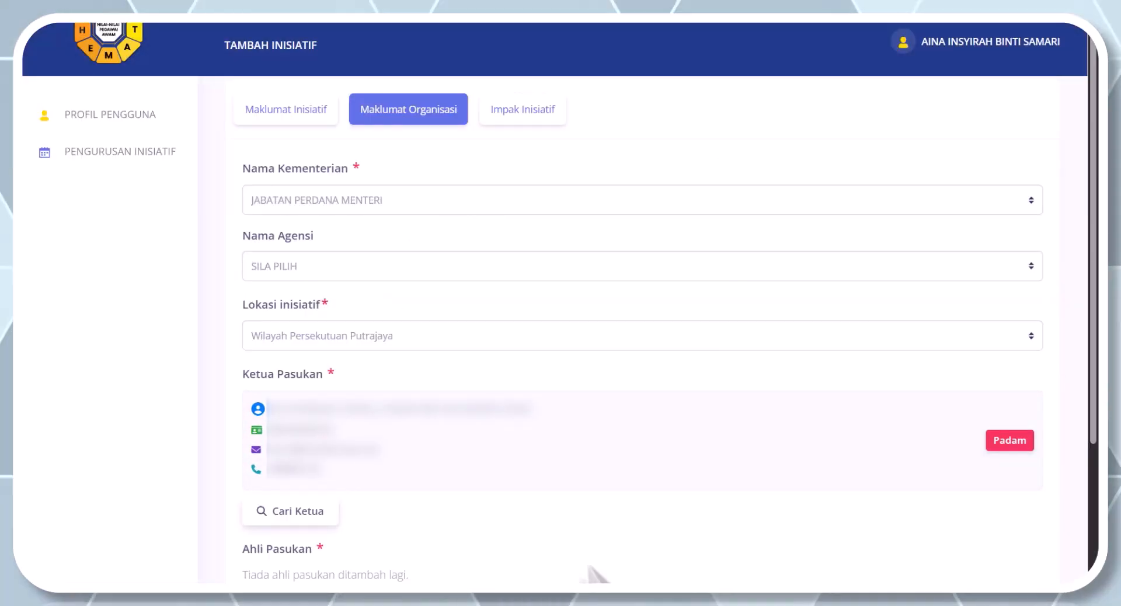
Find a team member by pasted IC number and add them to Ahli Pasukan
{"action": "scroll", "coordinate": [337, 487], "scroll_direction": "down", "scroll_amount": 3}
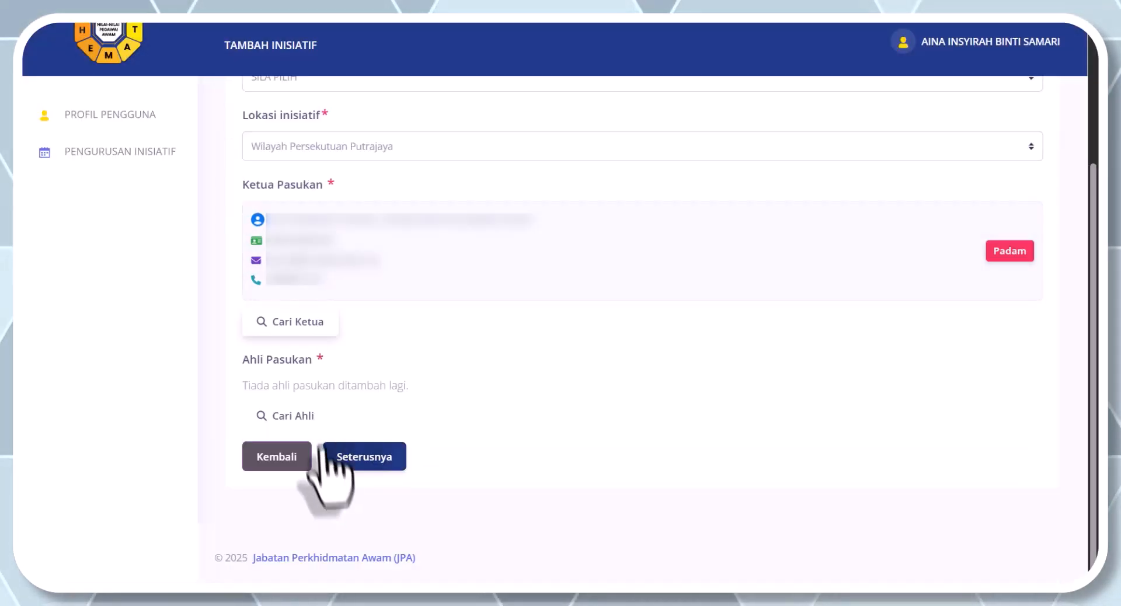
{"action": "left_click", "coordinate": [286, 415]}
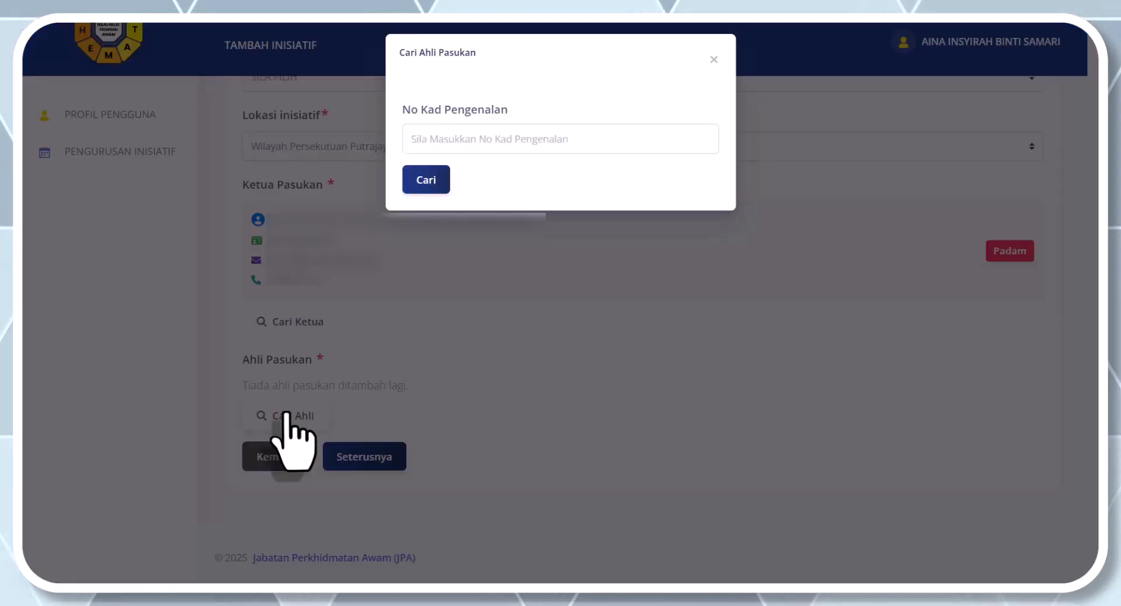
{"action": "key", "text": "ctrl+v"}
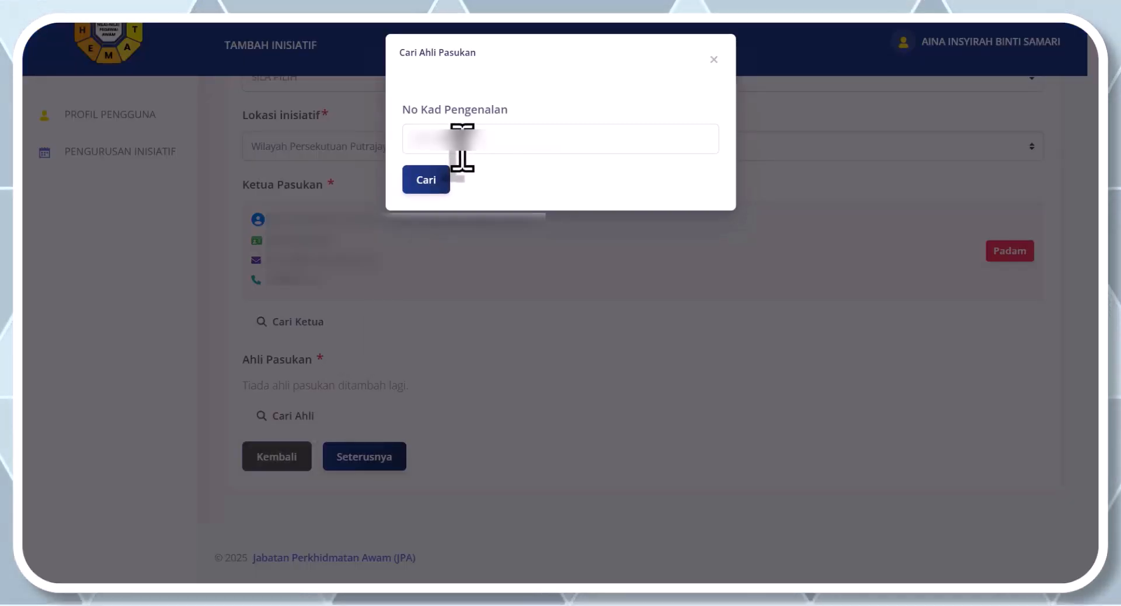
{"action": "left_click", "coordinate": [440, 181]}
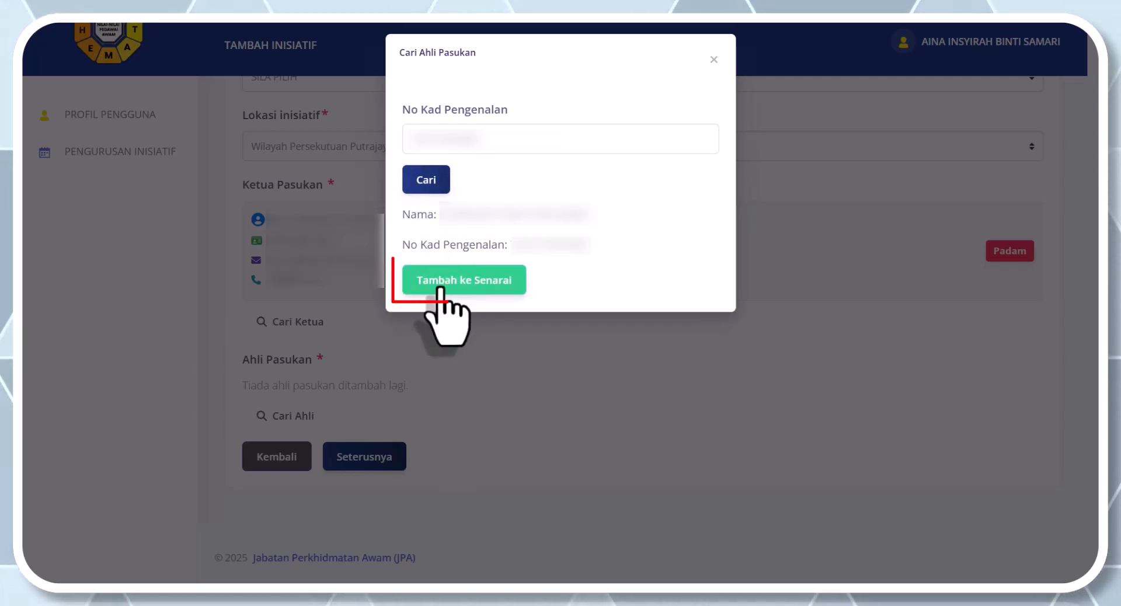
{"action": "left_click", "coordinate": [439, 283]}
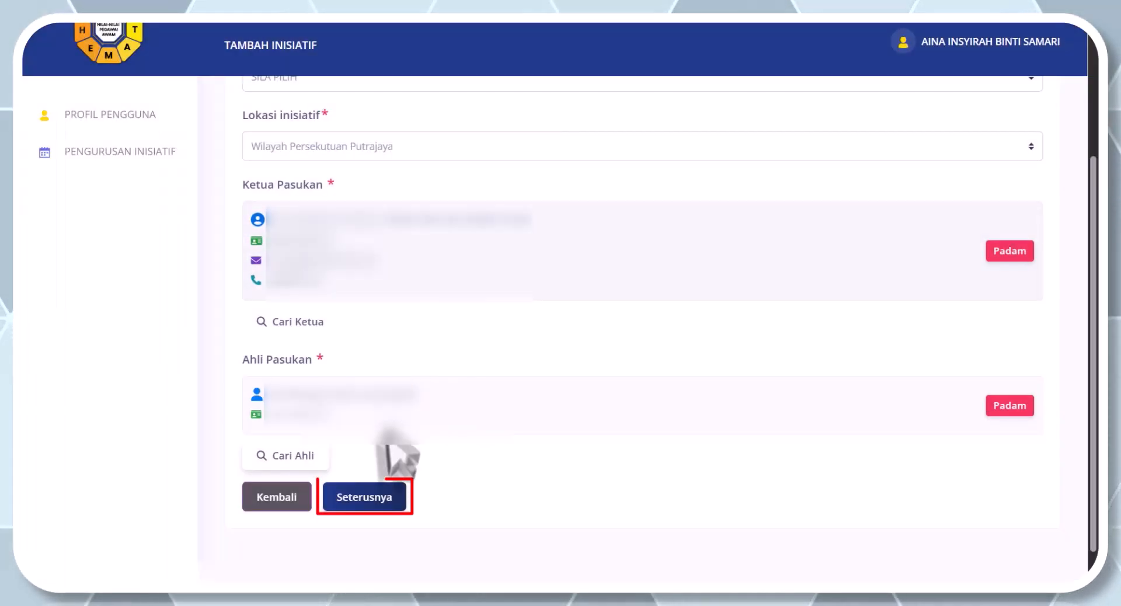
Go to the Impak Inisiatif step and set Hasil Inisiatif to Sistem
{"action": "left_click", "coordinate": [365, 496]}
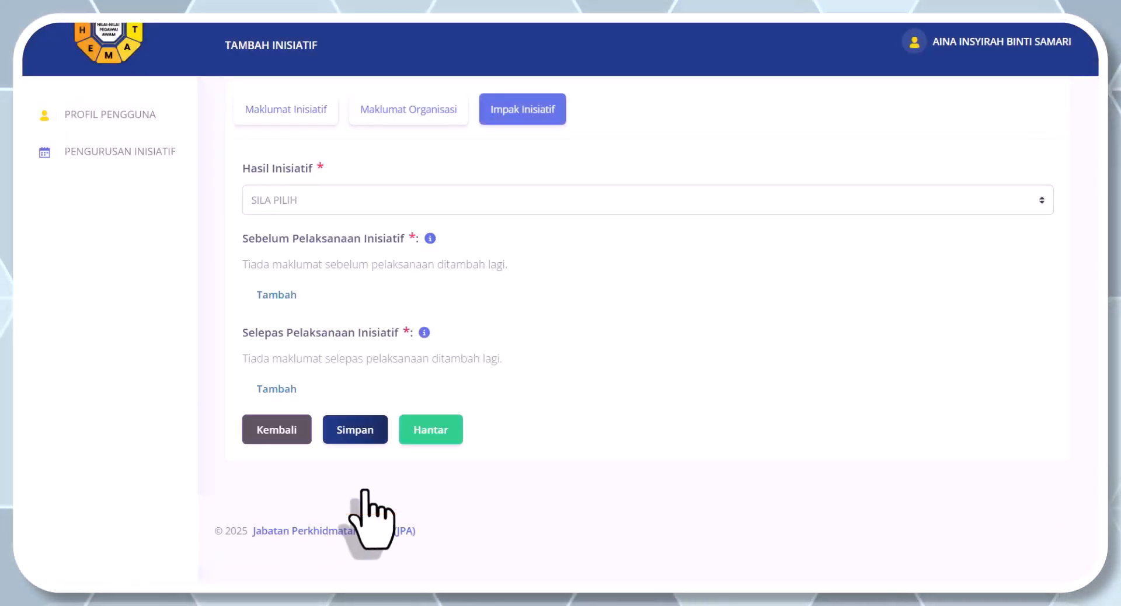
{"action": "left_click", "coordinate": [320, 200]}
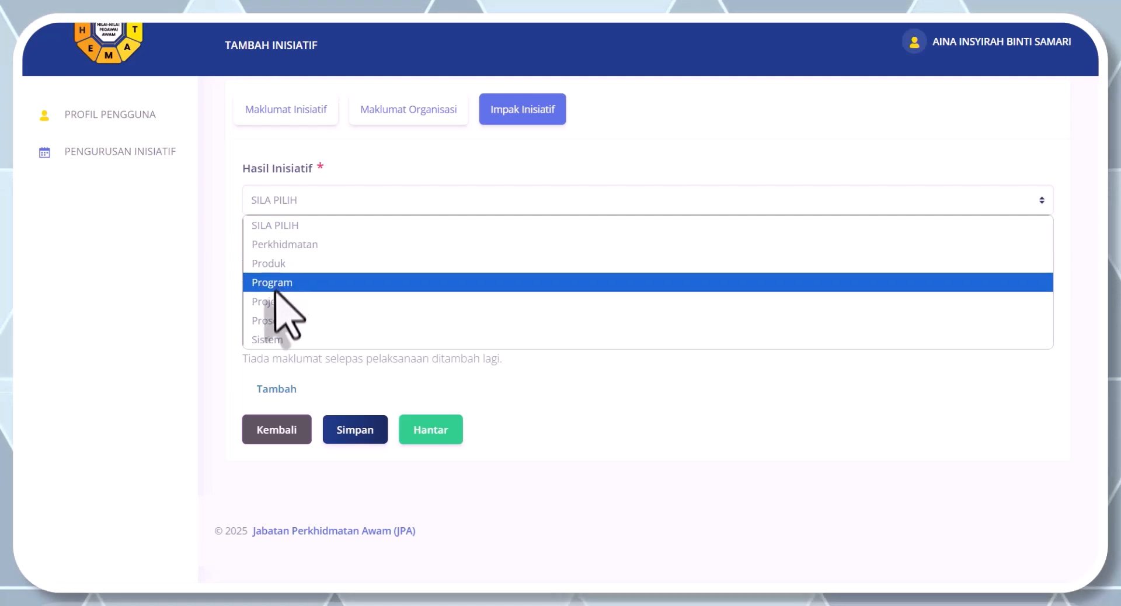
{"action": "left_click", "coordinate": [266, 341]}
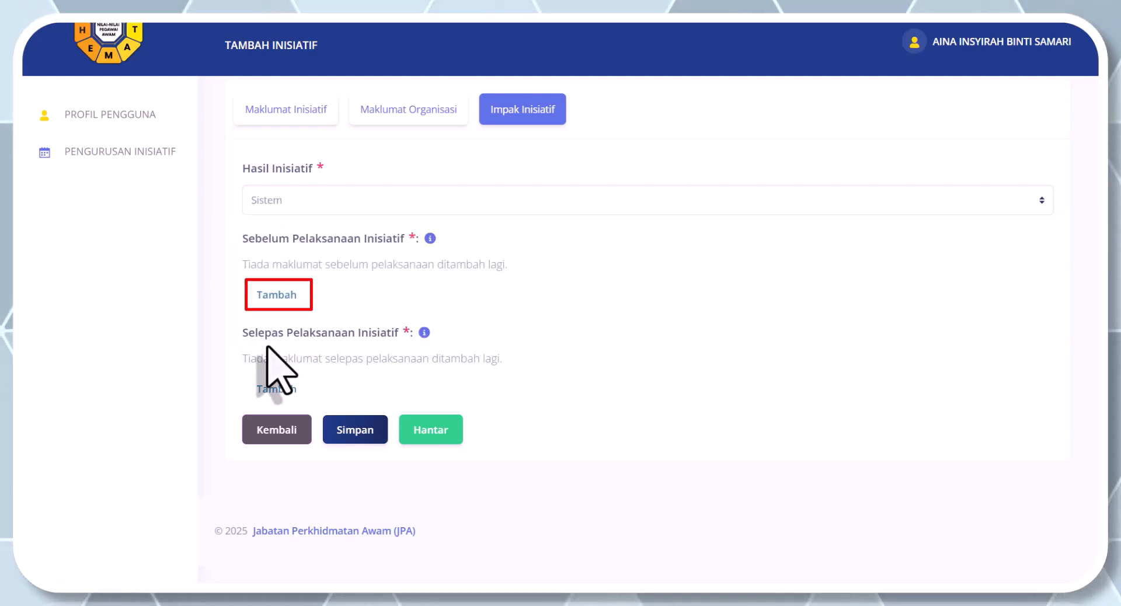
Add a Sebelum Pelaksanaan point describing the asset information problem
{"action": "left_click", "coordinate": [279, 293]}
{"action": "left_click", "coordinate": [405, 140]}
{"action": "type", "text": "Sebelum ini, setiap maklumat aset alih yang ingin dikenal pasti perlu mendapatkan bantuan pegawai aset kerana beberapa pegawai sahaja yang mempunyai akses kepada SPPA"}
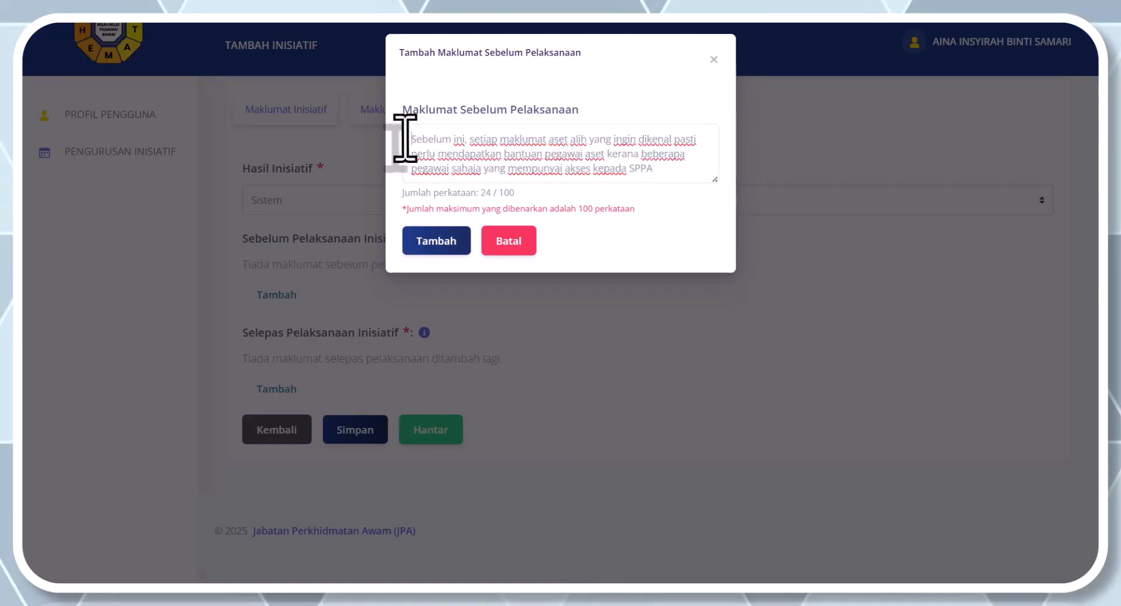
{"action": "left_click", "coordinate": [438, 240]}
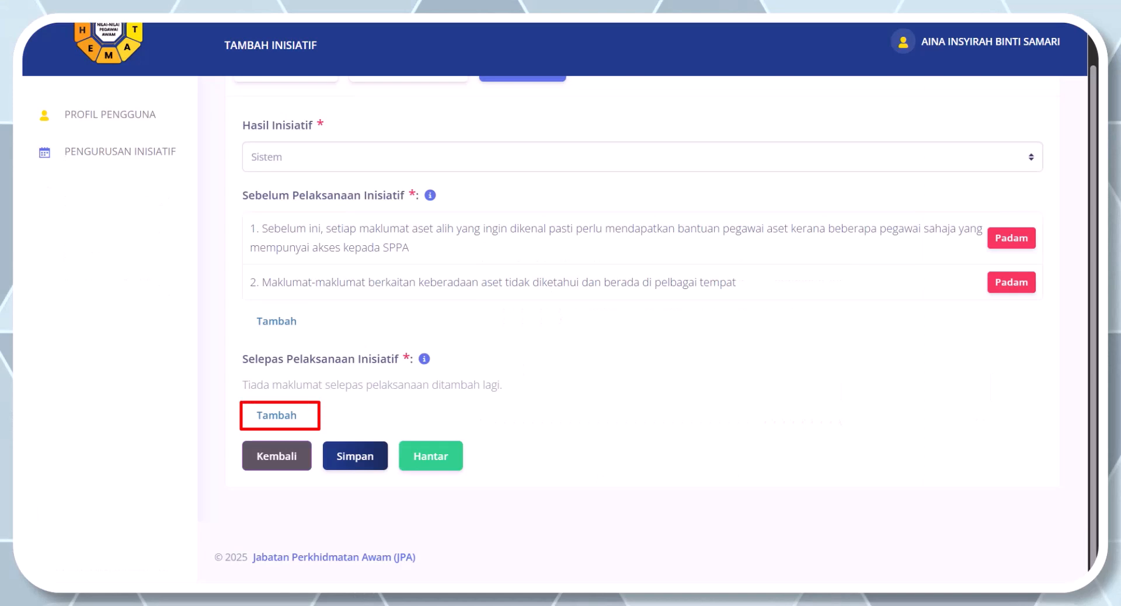
Add Selepas Pelaksanaan points about easier access to asset information
{"action": "left_click", "coordinate": [279, 415]}
{"action": "left_click", "coordinate": [440, 150]}
{"action": "type", "text": "Penambahbaikan terhadap proses mengenal pasti aset alih dengan melakukan inovasi yang memudahkan warga JPA untuk mendapatkan maklumat aset dengan lebih mudah dan cepat tanpa perlu melibatkan pegawai aset"}
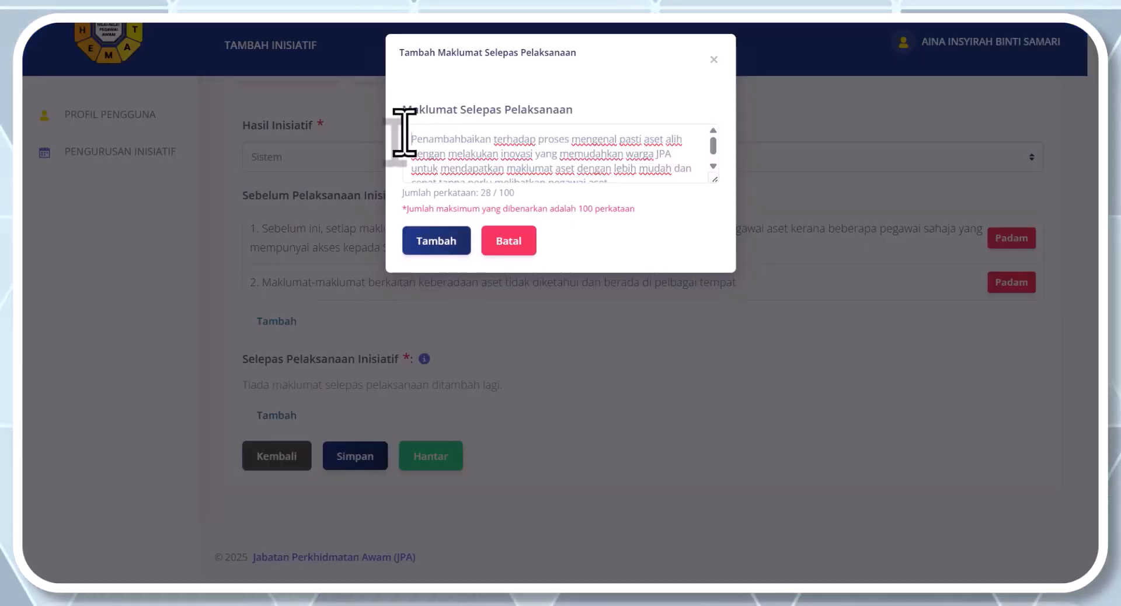
{"action": "scroll", "coordinate": [468, 155], "scroll_direction": "down", "scroll_amount": 1}
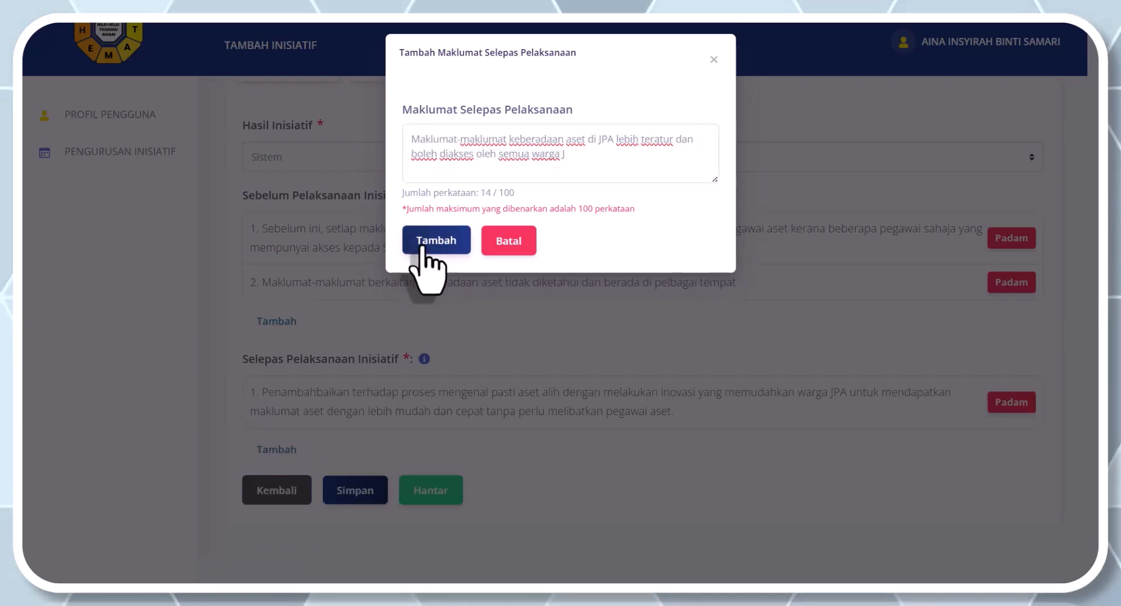
{"action": "left_click", "coordinate": [422, 244]}
Save the initiative with Simpan
{"action": "scroll", "coordinate": [409, 327], "scroll_direction": "down", "scroll_amount": 1}
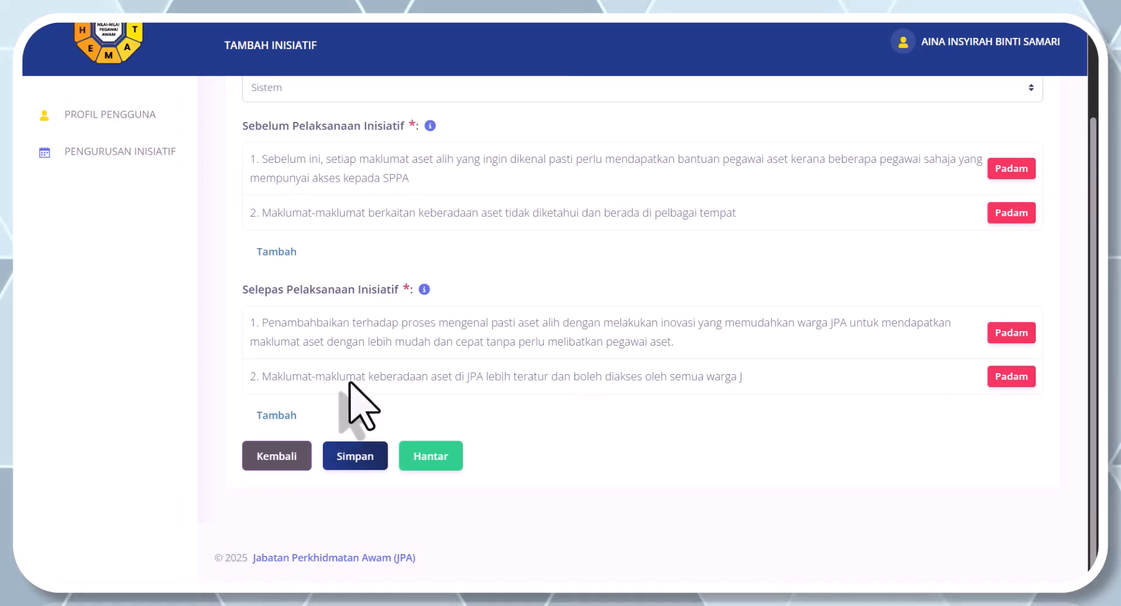
{"action": "scroll", "coordinate": [349, 382], "scroll_direction": "up", "scroll_amount": 2}
{"action": "scroll", "coordinate": [349, 381], "scroll_direction": "down", "scroll_amount": 2}
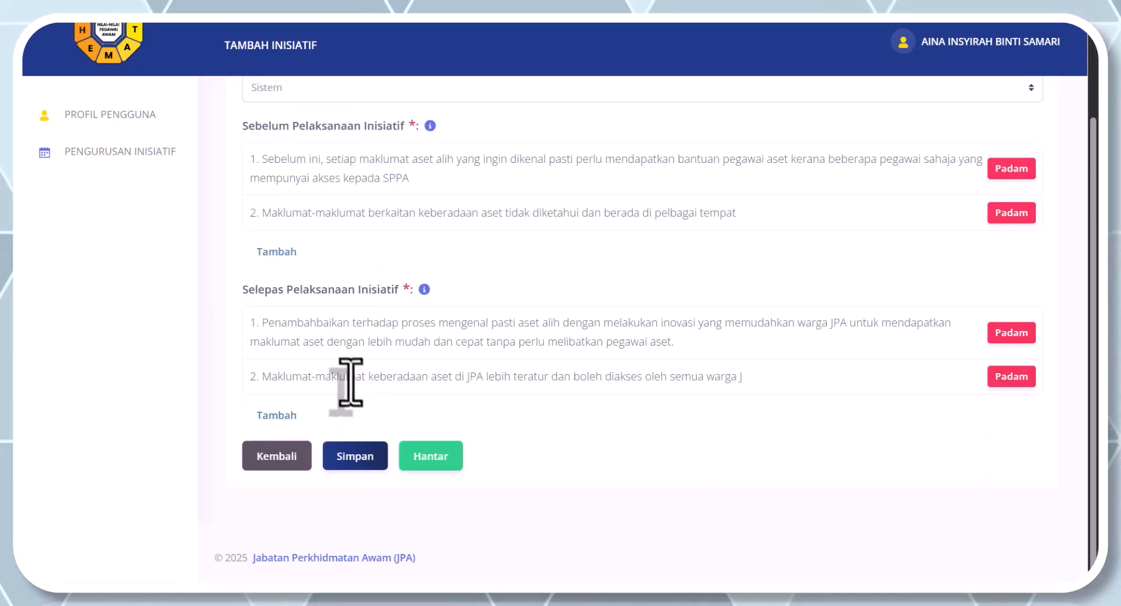
{"action": "left_click", "coordinate": [363, 458]}
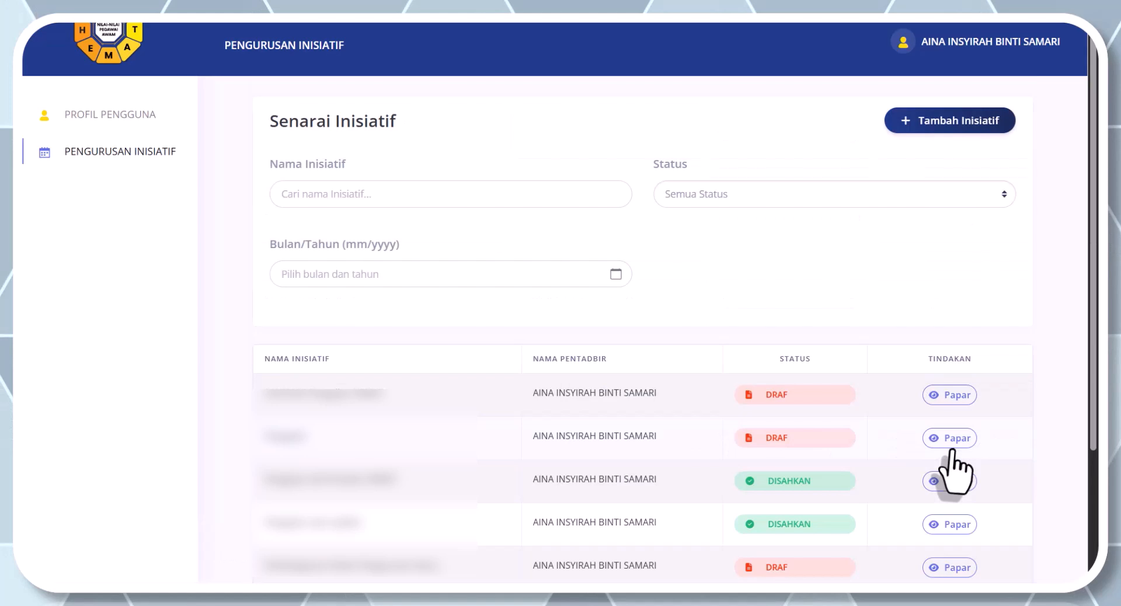
Scroll the Senarai Inisiatif table down to the last draft entry
{"action": "scroll", "coordinate": [950, 454], "scroll_direction": "down", "scroll_amount": 3}
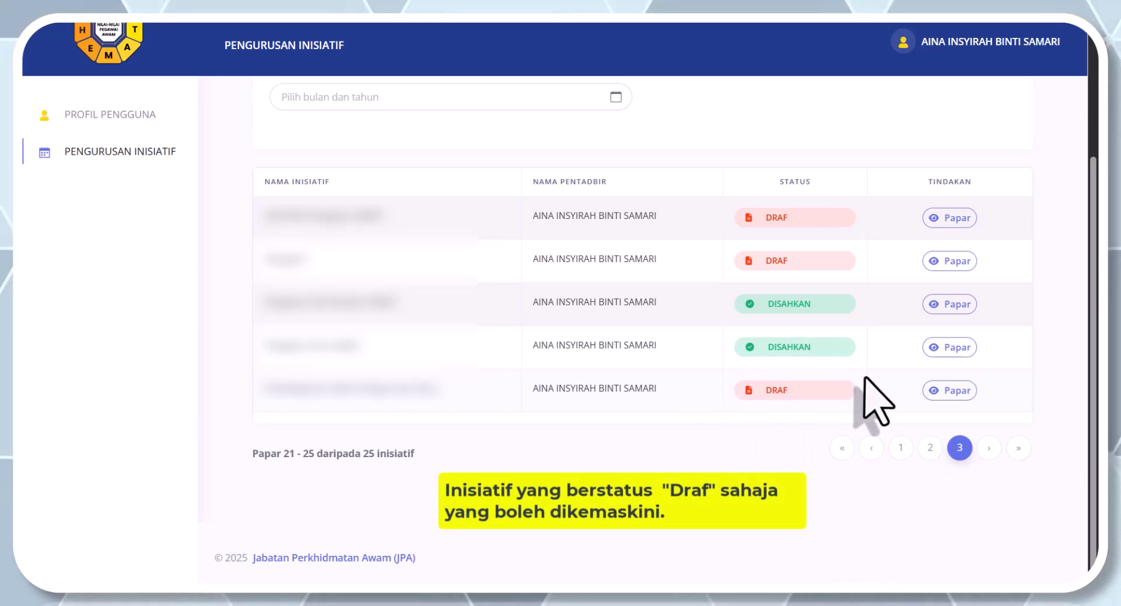
Open the last draft initiative's details and switch it to edit mode with Kemaskini
{"action": "left_click", "coordinate": [948, 390]}
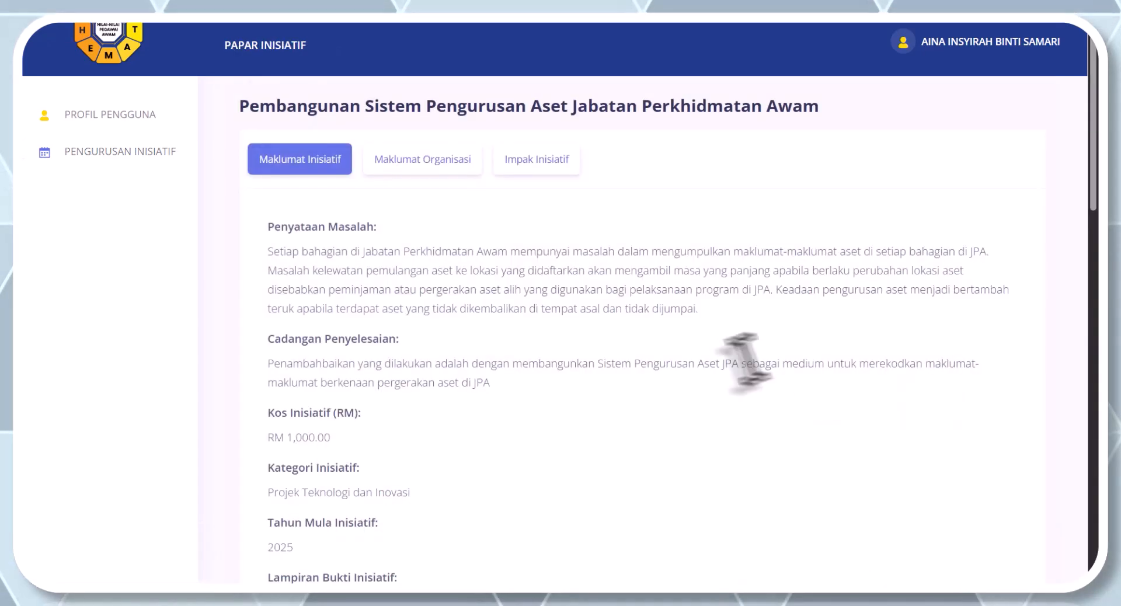
{"action": "scroll", "coordinate": [726, 400], "scroll_direction": "down", "scroll_amount": 15}
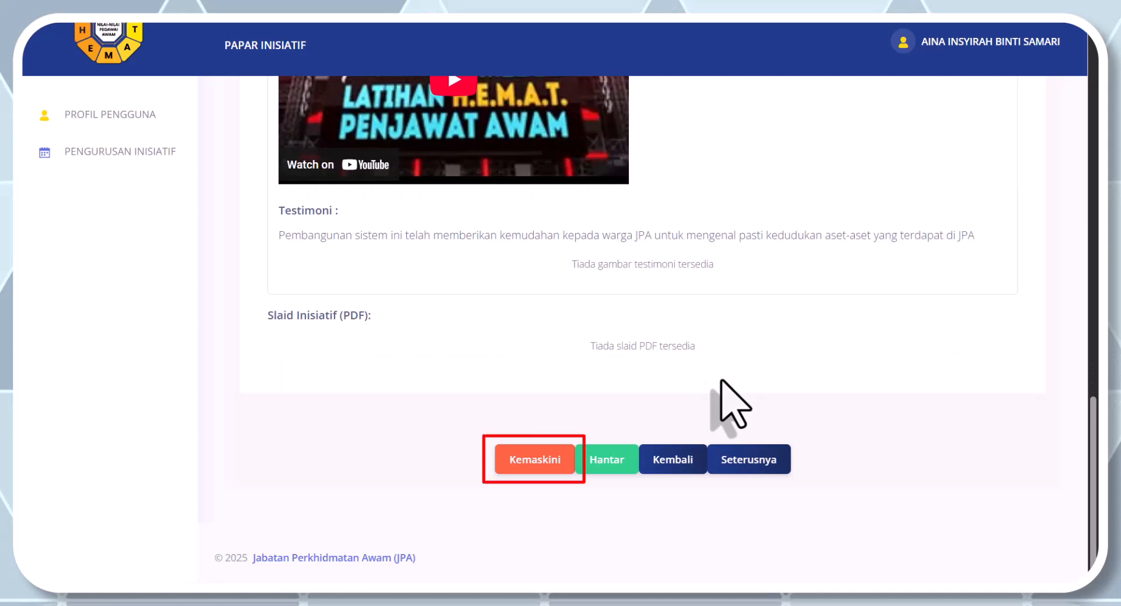
{"action": "left_click", "coordinate": [532, 459]}
{"action": "scroll", "coordinate": [534, 351], "scroll_direction": "up", "scroll_amount": 10}
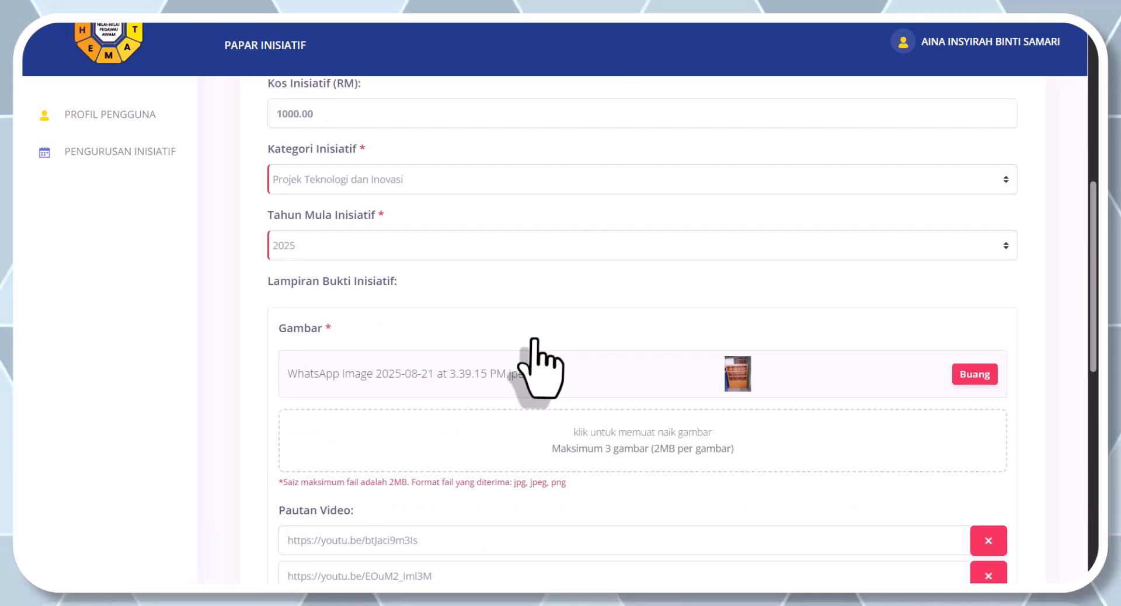
{"action": "scroll", "coordinate": [543, 356], "scroll_direction": "up", "scroll_amount": 5}
{"action": "scroll", "coordinate": [537, 338], "scroll_direction": "down", "scroll_amount": 15}
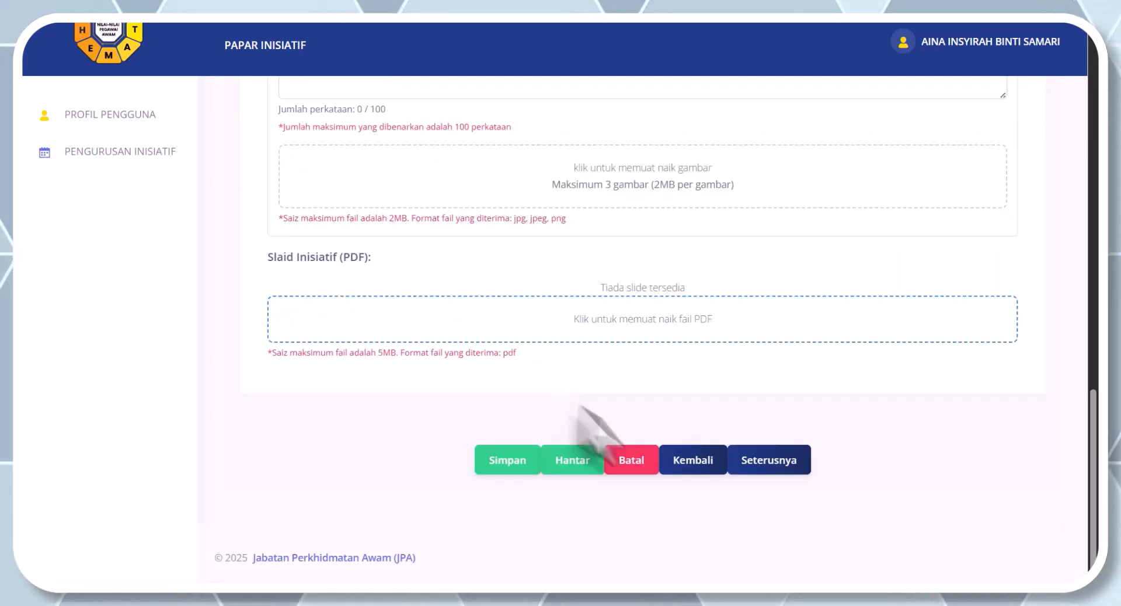
Add a second team member found by IC number, then advance to the implementation impact step
{"action": "left_click", "coordinate": [773, 458]}
{"action": "scroll", "coordinate": [770, 450], "scroll_direction": "down", "scroll_amount": 5}
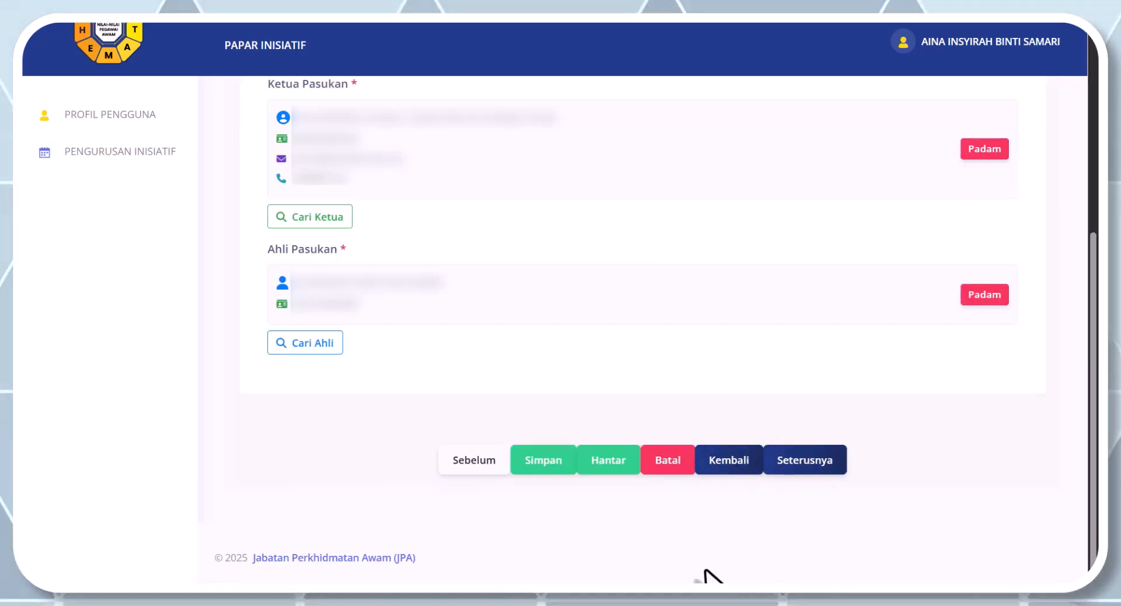
{"action": "left_click", "coordinate": [318, 345]}
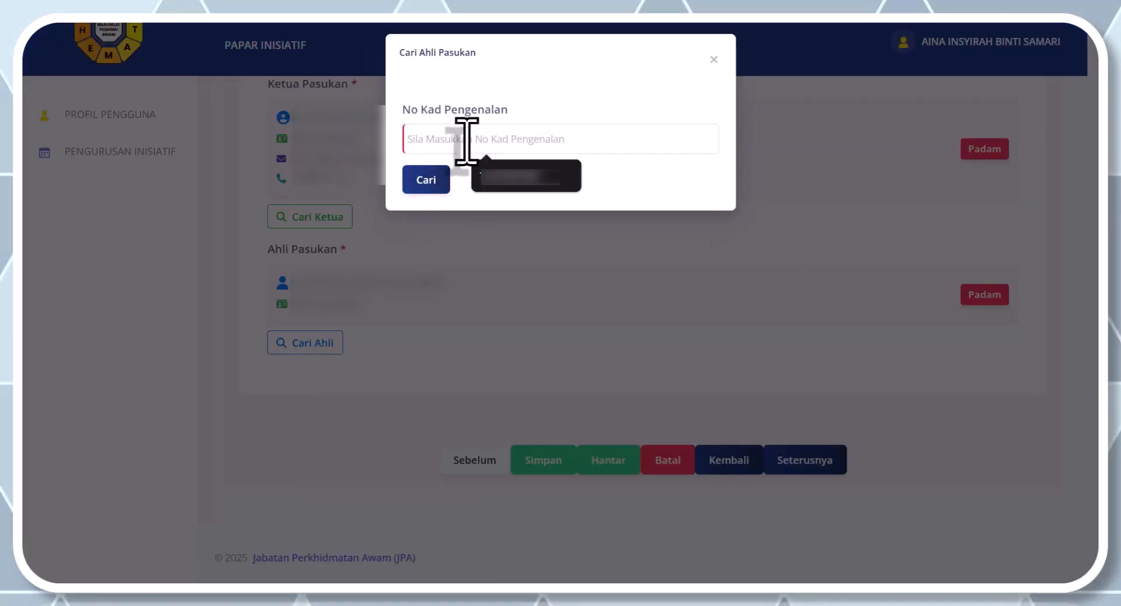
{"action": "left_click", "coordinate": [424, 181]}
{"action": "left_click", "coordinate": [444, 279]}
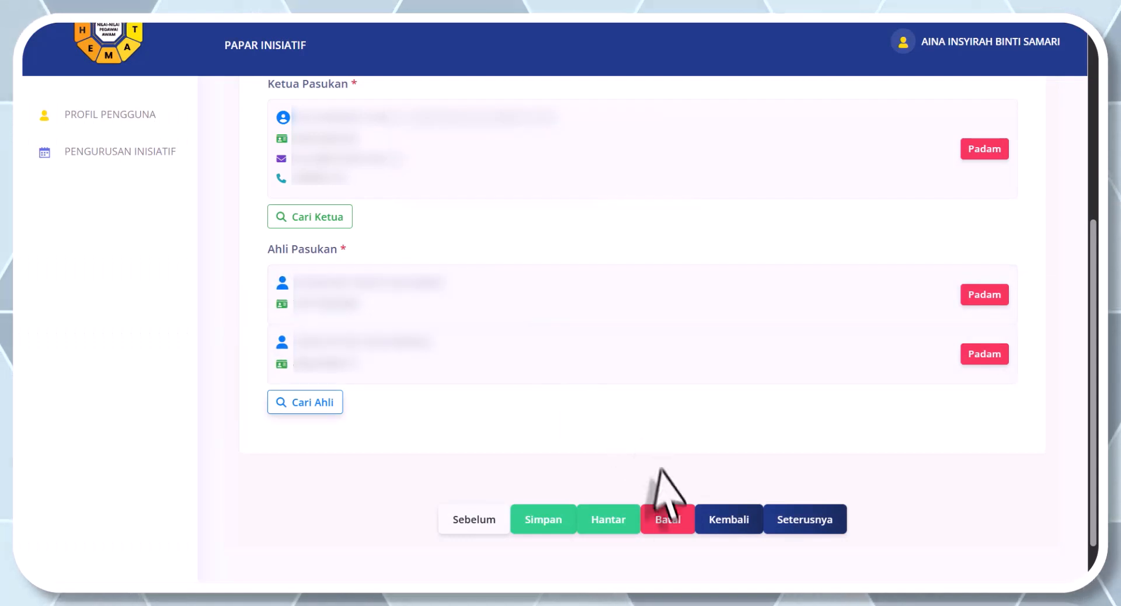
{"action": "left_click", "coordinate": [812, 520]}
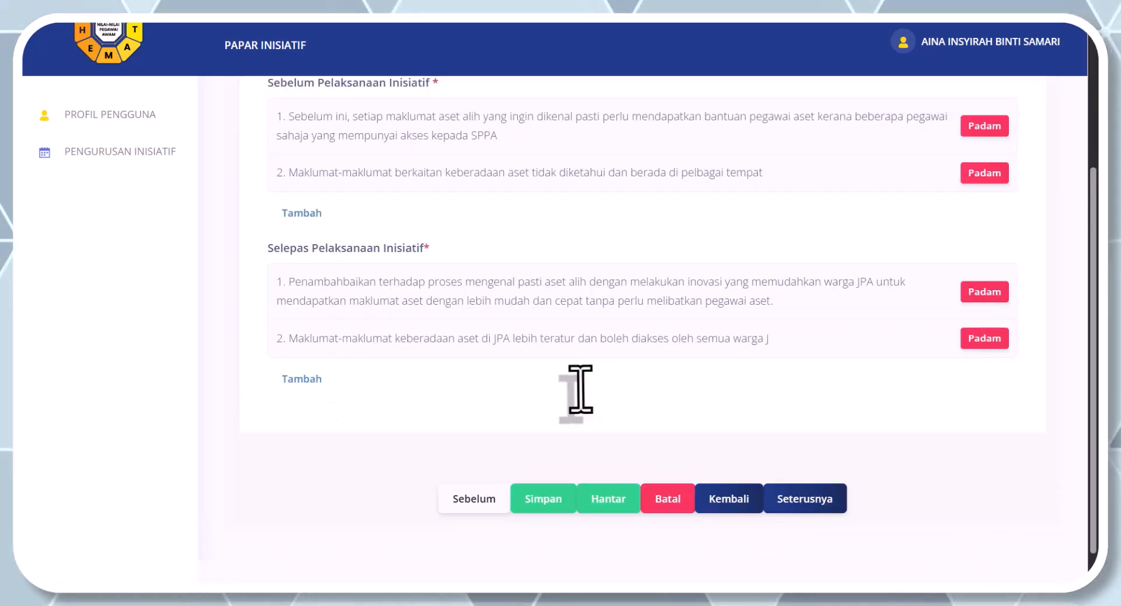
{"action": "scroll", "coordinate": [578, 390], "scroll_direction": "down", "scroll_amount": 1}
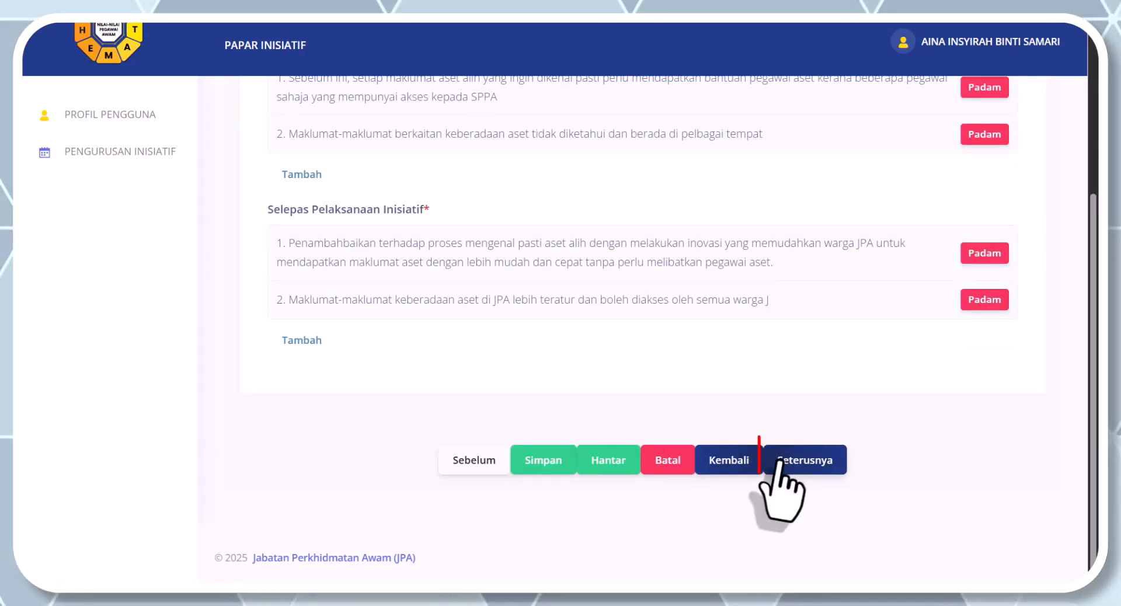
Submit the initiative with Hantar and confirm with Ya, Hantar
{"action": "left_click", "coordinate": [595, 467]}
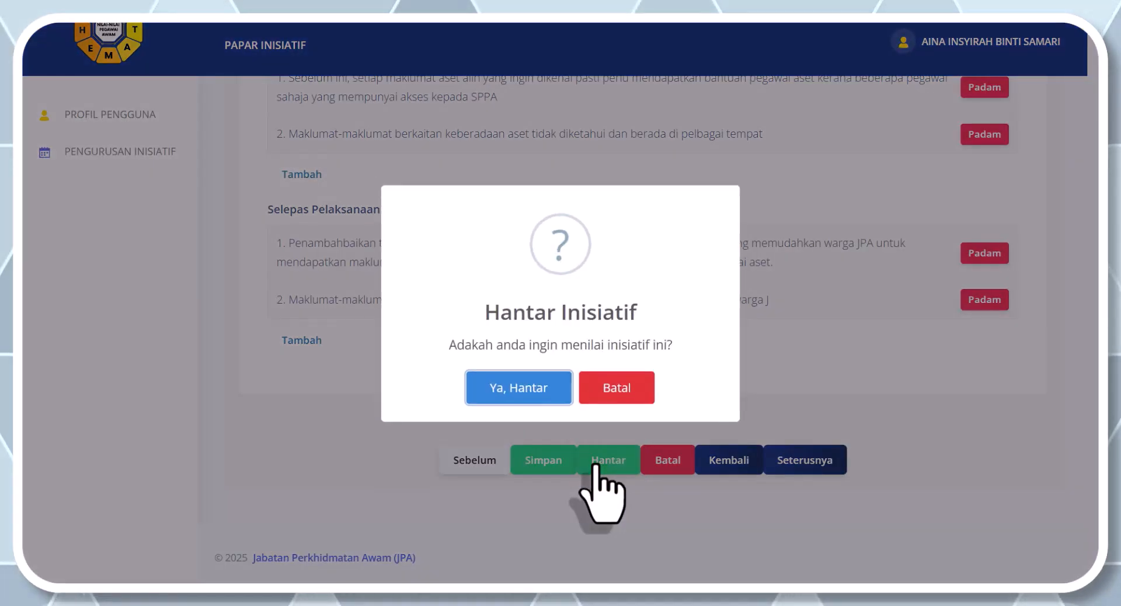
{"action": "left_click", "coordinate": [516, 385]}
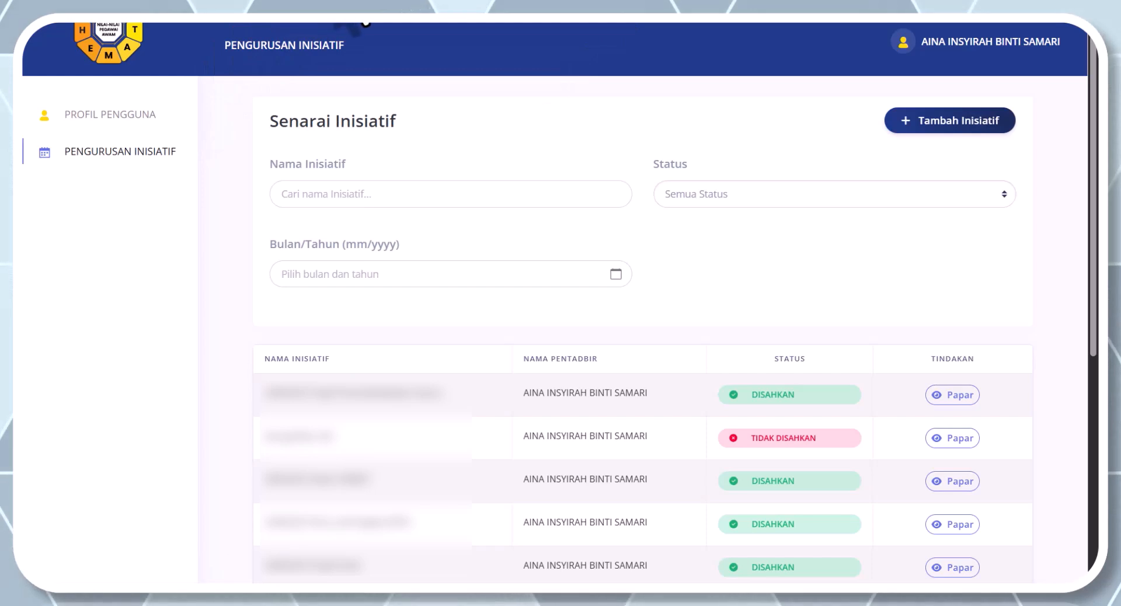
Search initiatives by the name 'Sistem', then clear the search box
{"action": "left_click", "coordinate": [493, 195]}
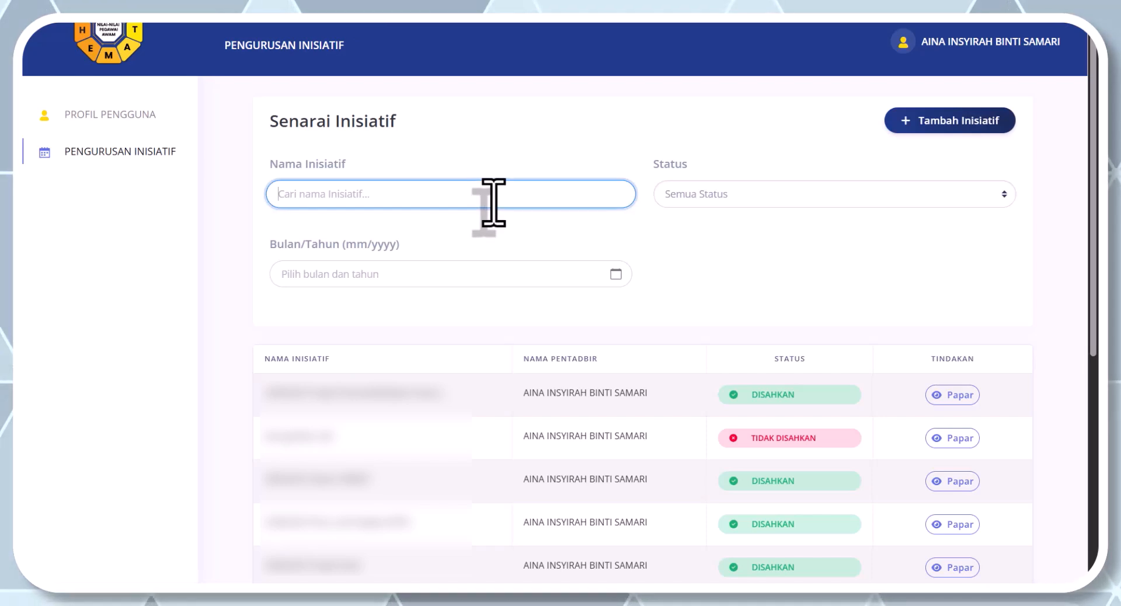
{"action": "type", "text": "Ssi"}
{"action": "key", "text": "BackSpace"}
{"action": "key", "text": "BackSpace"}
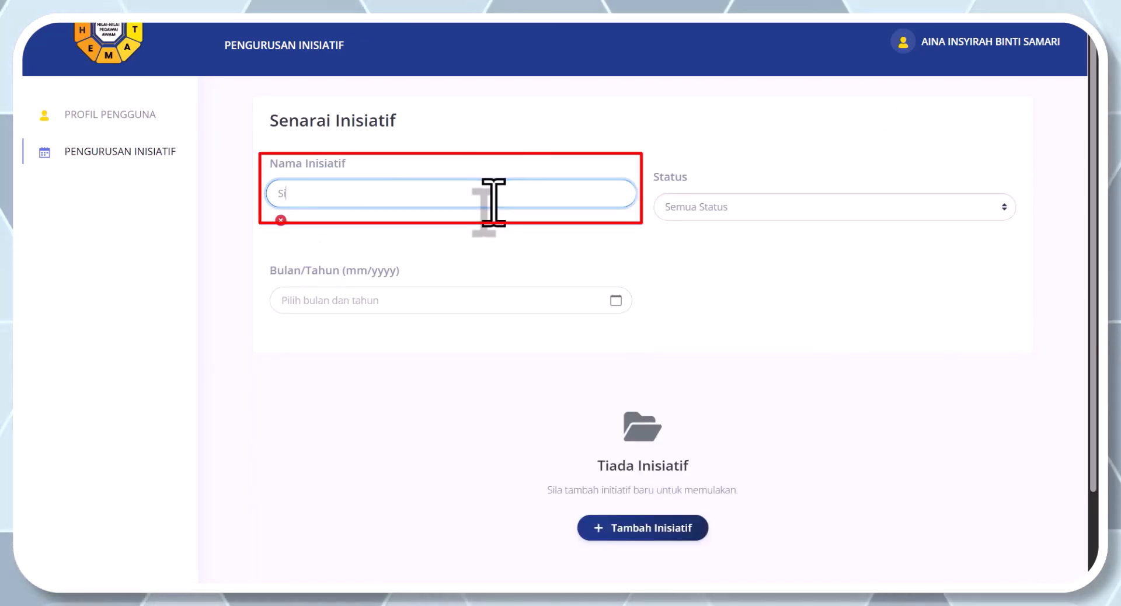
{"action": "type", "text": "istem"}
{"action": "key", "text": "ctrl+a"}
{"action": "key", "text": "BackSpace"}
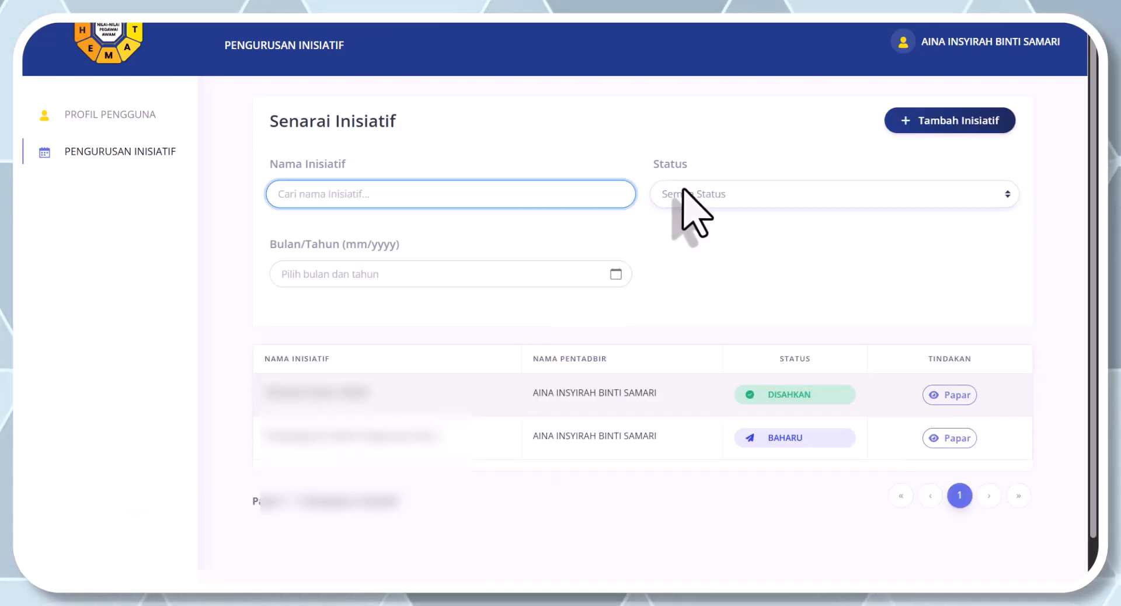
Try the DRAF and DISAHKAN status filters, then return to all statuses
{"action": "left_click", "coordinate": [686, 213]}
{"action": "left_click", "coordinate": [677, 233]}
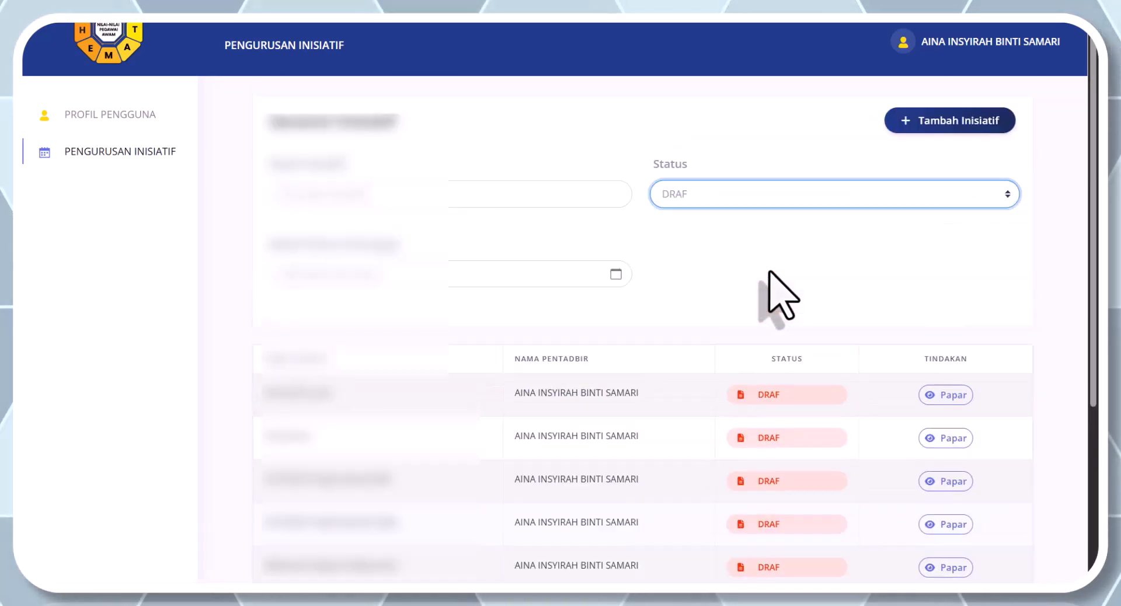
{"action": "left_click", "coordinate": [750, 197]}
{"action": "left_click", "coordinate": [683, 278]}
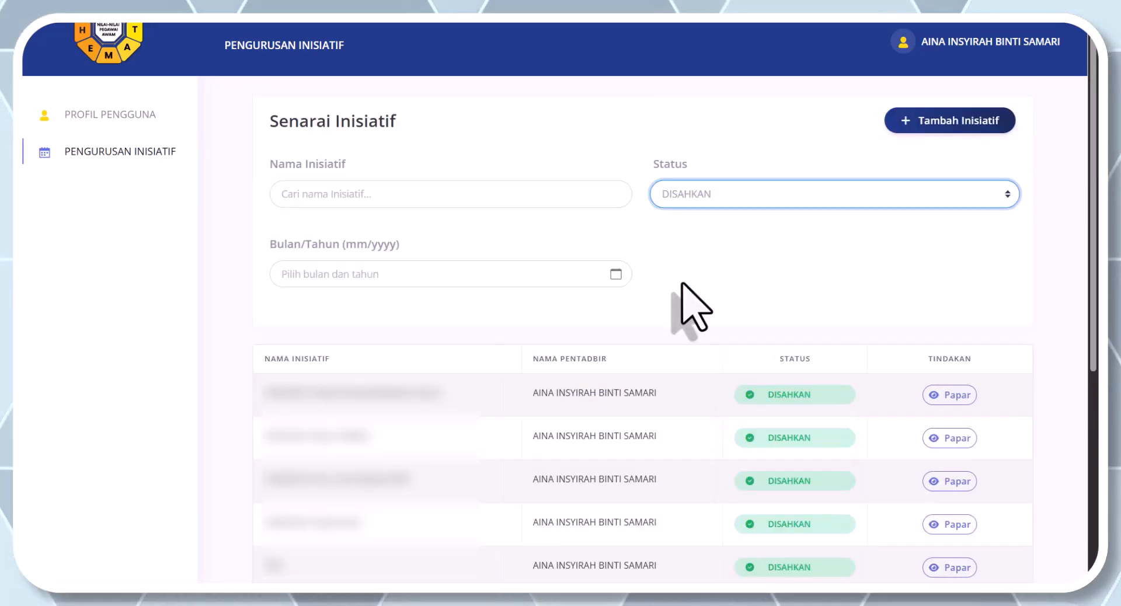
{"action": "left_click", "coordinate": [681, 202]}
{"action": "left_click", "coordinate": [680, 217]}
Filter the list to one 2025 month using the Bulan/Tahun picker
{"action": "left_click", "coordinate": [618, 275]}
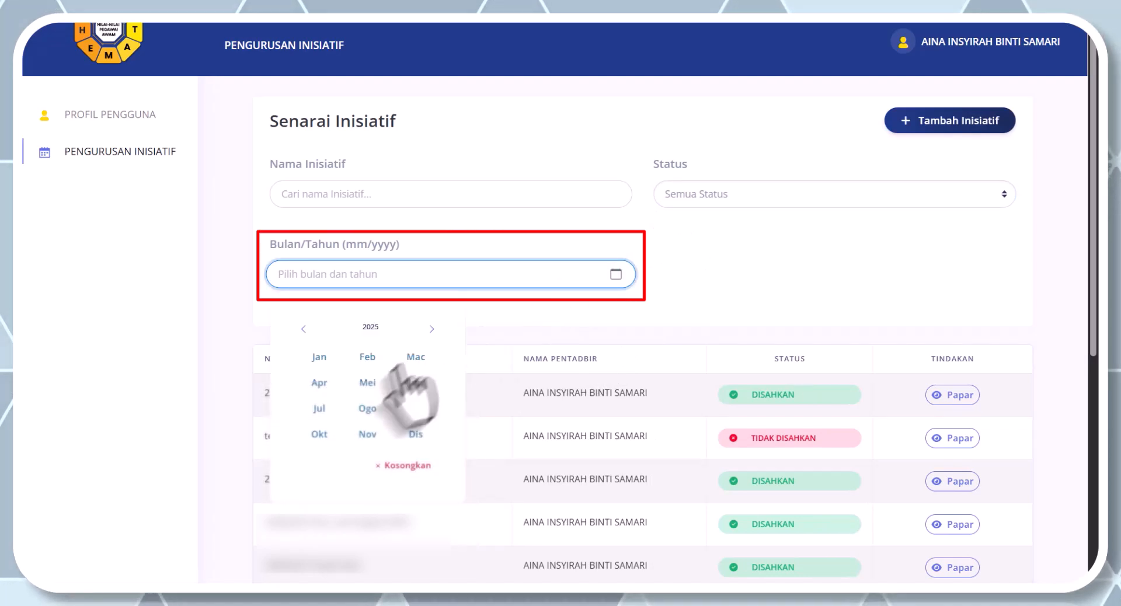
{"action": "left_click", "coordinate": [416, 381]}
{"action": "scroll", "coordinate": [620, 350], "scroll_direction": "down", "scroll_amount": 5}
{"action": "scroll", "coordinate": [620, 335], "scroll_direction": "up", "scroll_amount": 5}
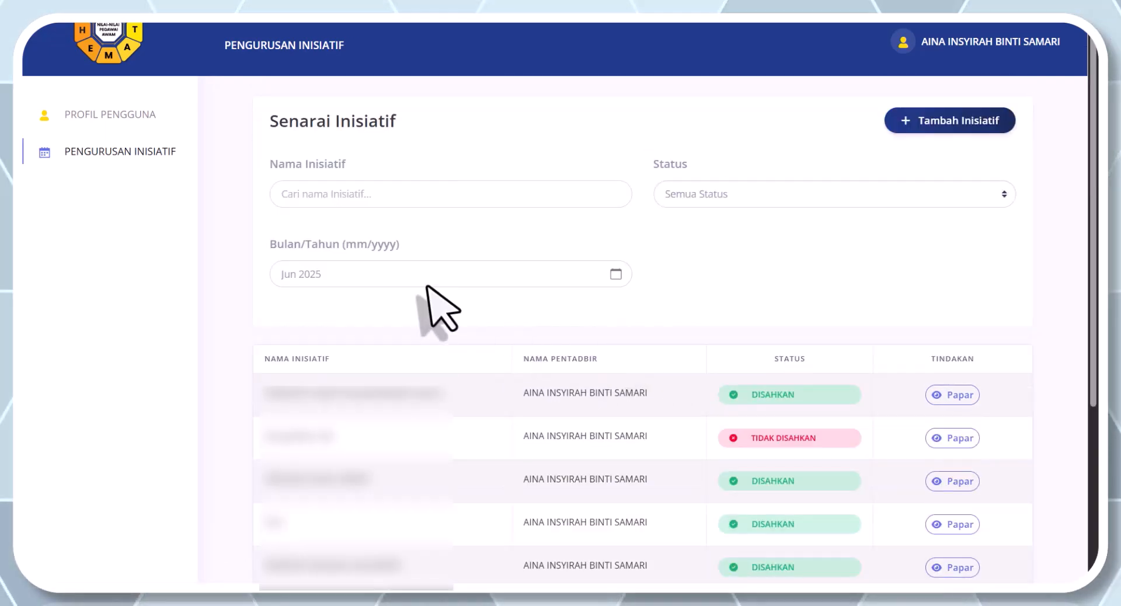
{"action": "left_click", "coordinate": [434, 273]}
{"action": "left_click", "coordinate": [370, 405]}
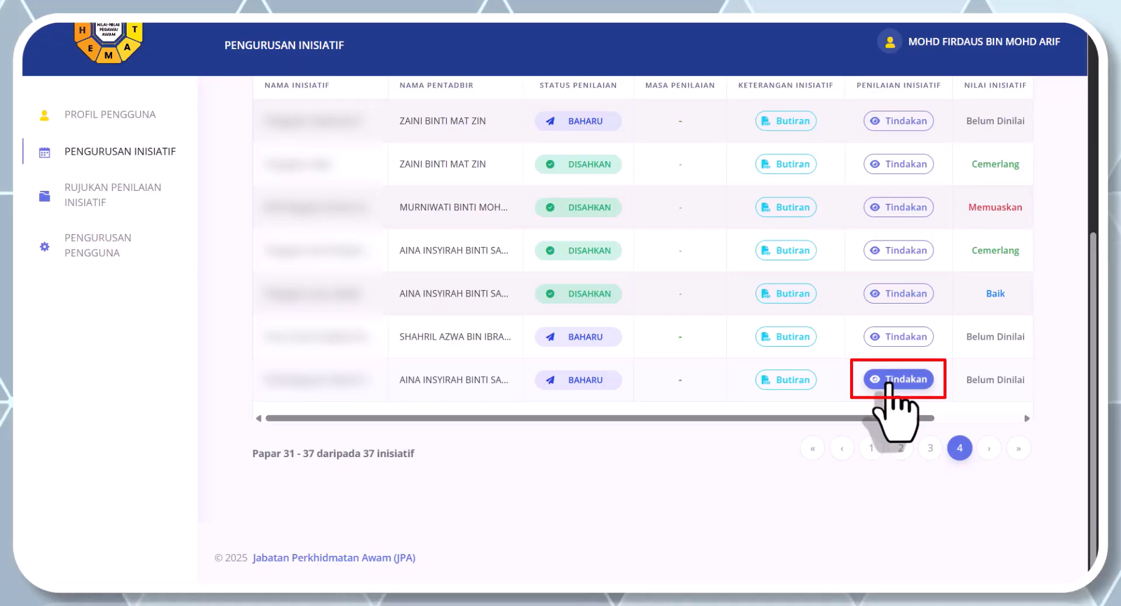
Start assessing the last BAHARU initiative and confirm to open its Papar Inisiatif page
{"action": "left_click", "coordinate": [888, 379]}
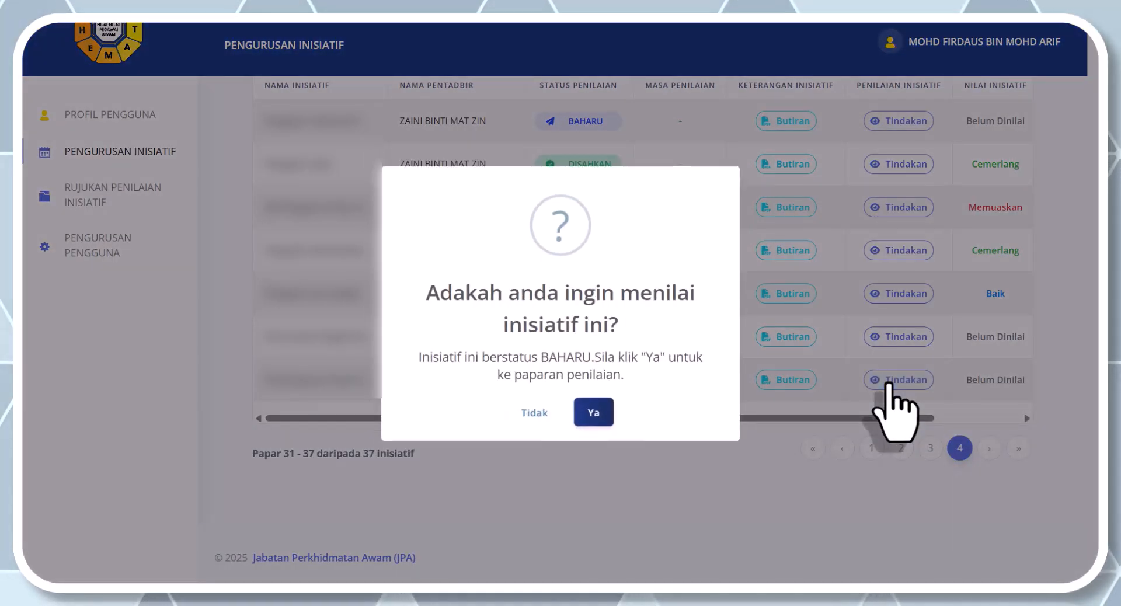
{"action": "left_click", "coordinate": [592, 411]}
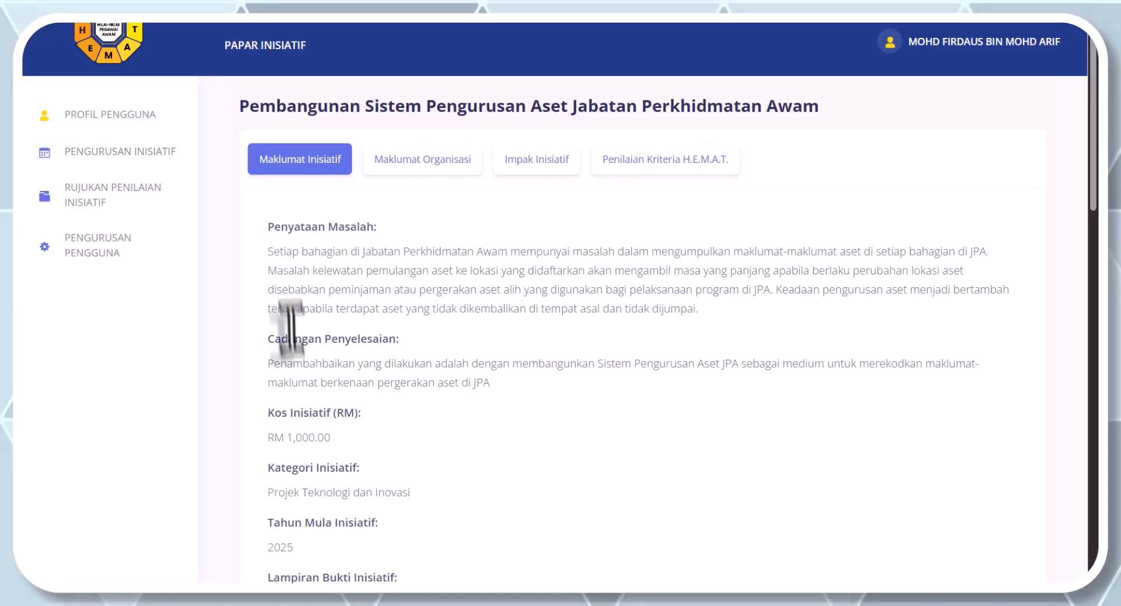
Read through Maklumat Inisiatif and the before-and-after impact, reaching Penilaian Kriteria H.E.M.A.T
{"action": "scroll", "coordinate": [367, 385], "scroll_direction": "down", "scroll_amount": 3}
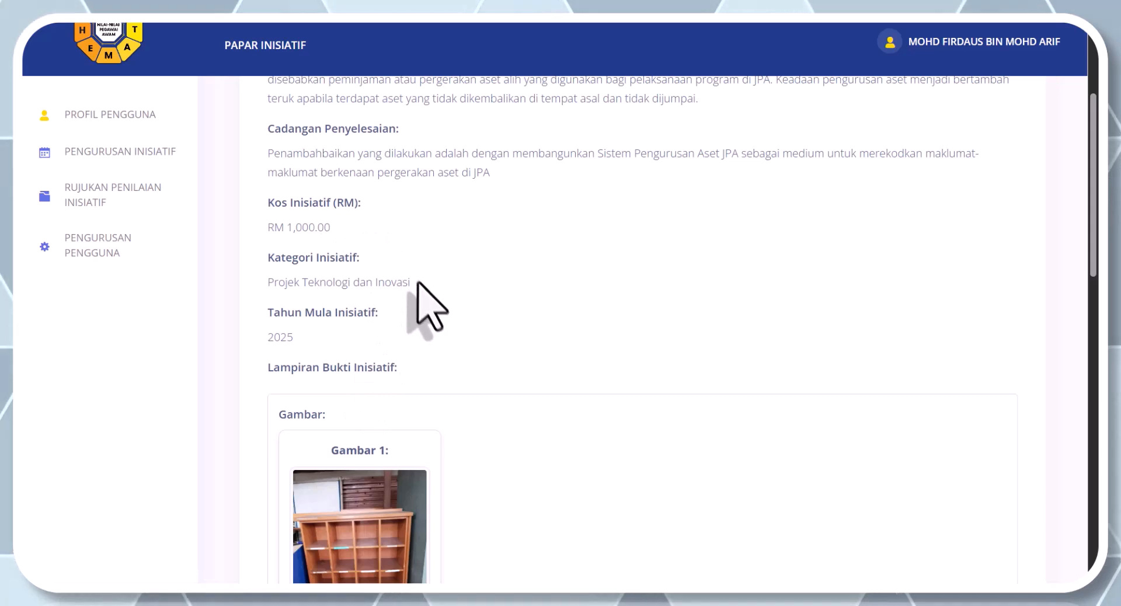
{"action": "scroll", "coordinate": [426, 305], "scroll_direction": "down", "scroll_amount": 3}
{"action": "mouse_move", "coordinate": [404, 360]}
{"action": "scroll", "coordinate": [796, 376], "scroll_direction": "down", "scroll_amount": 9}
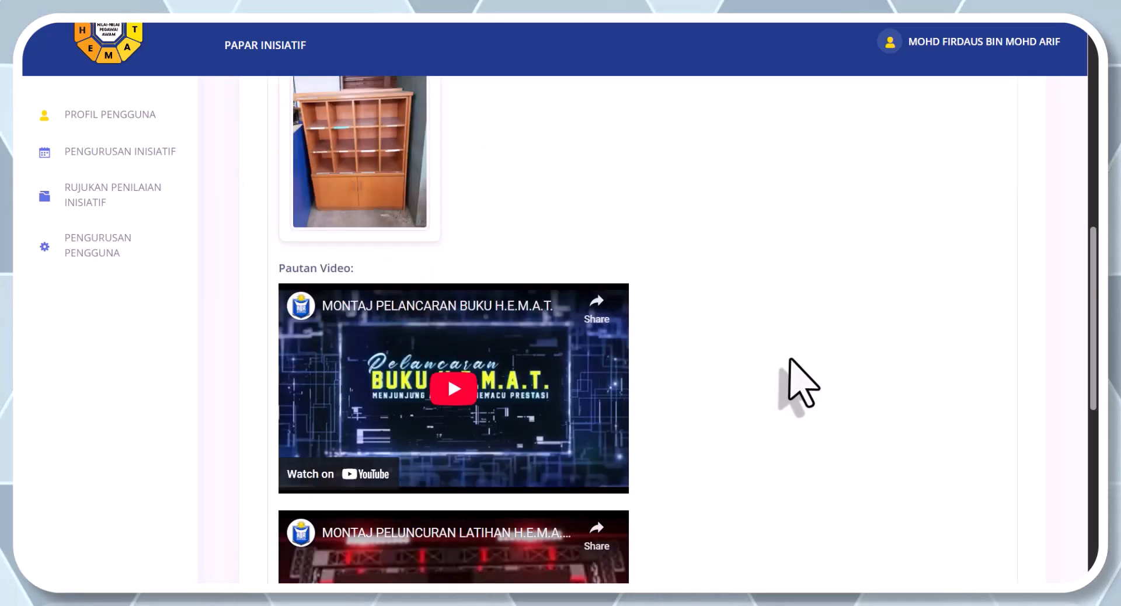
{"action": "scroll", "coordinate": [789, 359], "scroll_direction": "down", "scroll_amount": 2}
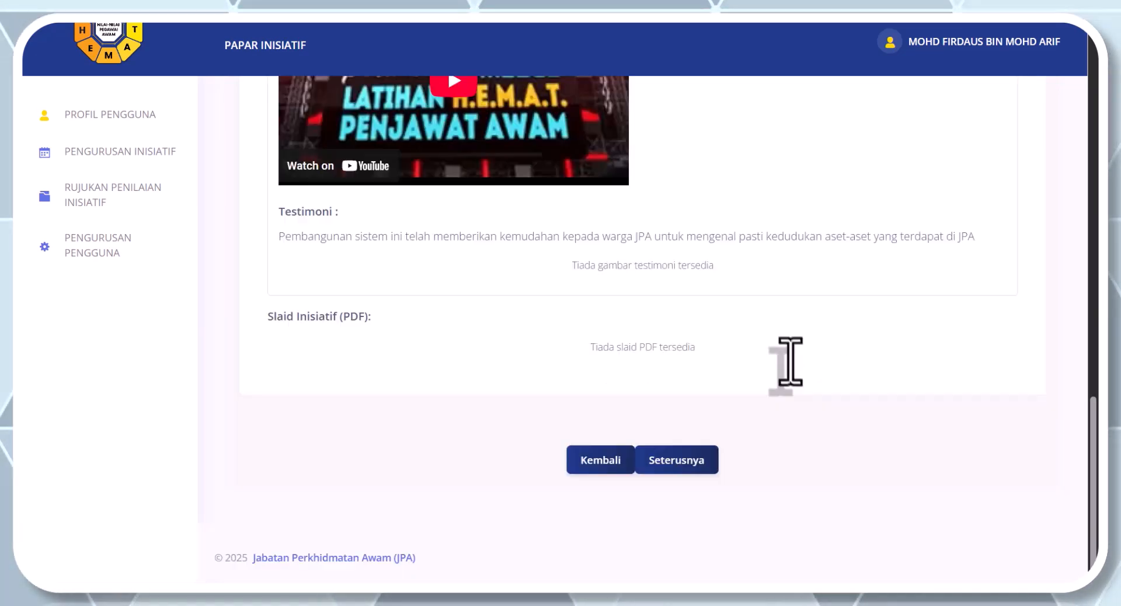
{"action": "left_click", "coordinate": [705, 460]}
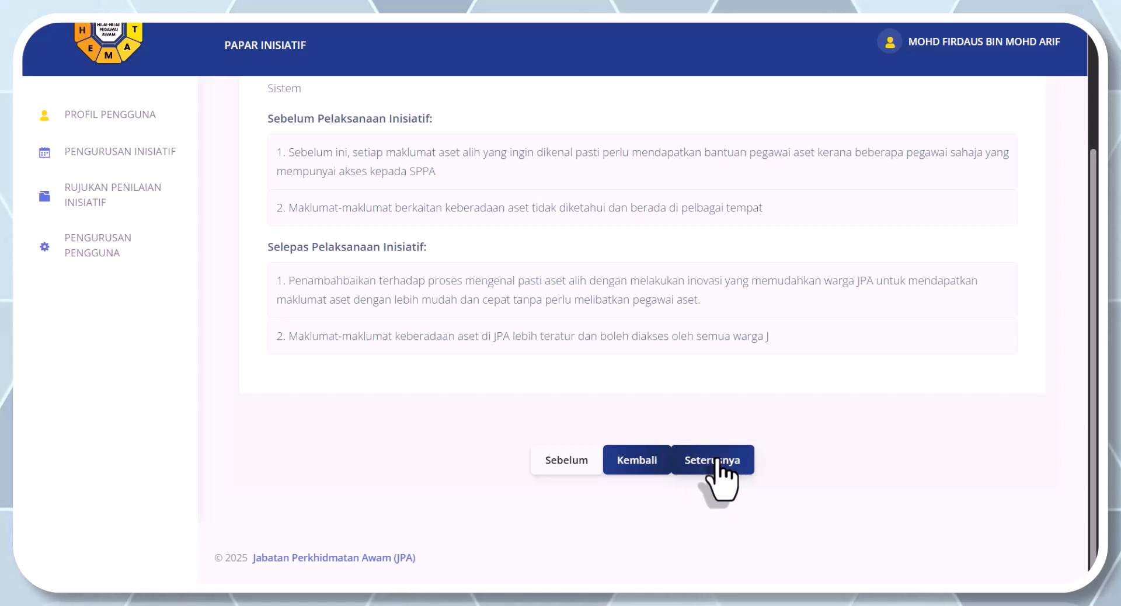
{"action": "left_click", "coordinate": [717, 461]}
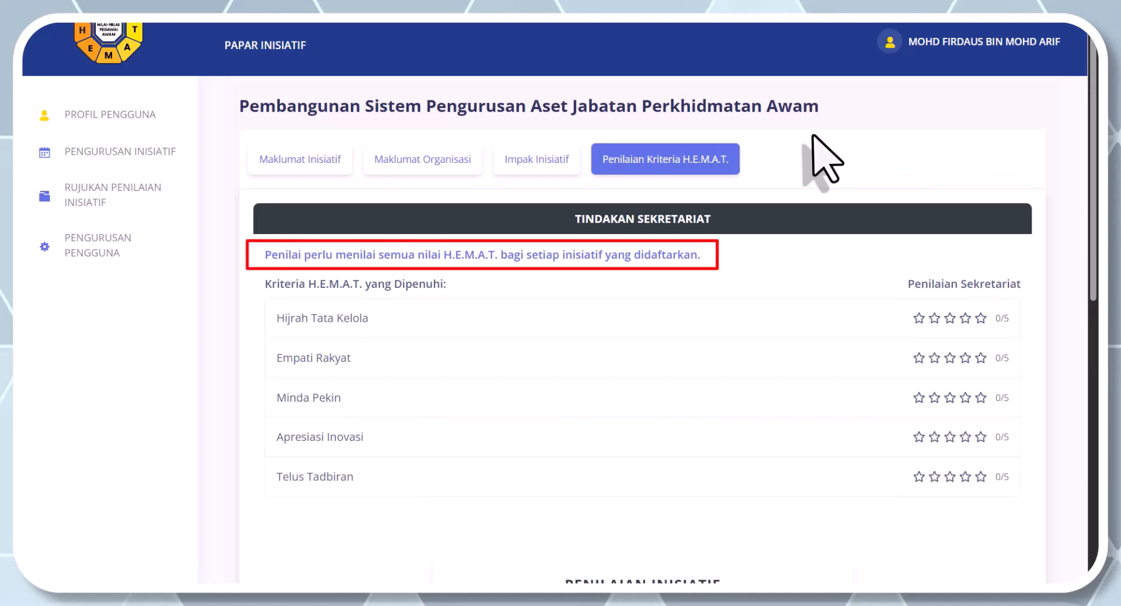
Rate the criteria 2, 1, 4, 5 and 1 stars, giving overall 18, category Baik
{"action": "mouse_move", "coordinate": [869, 322]}
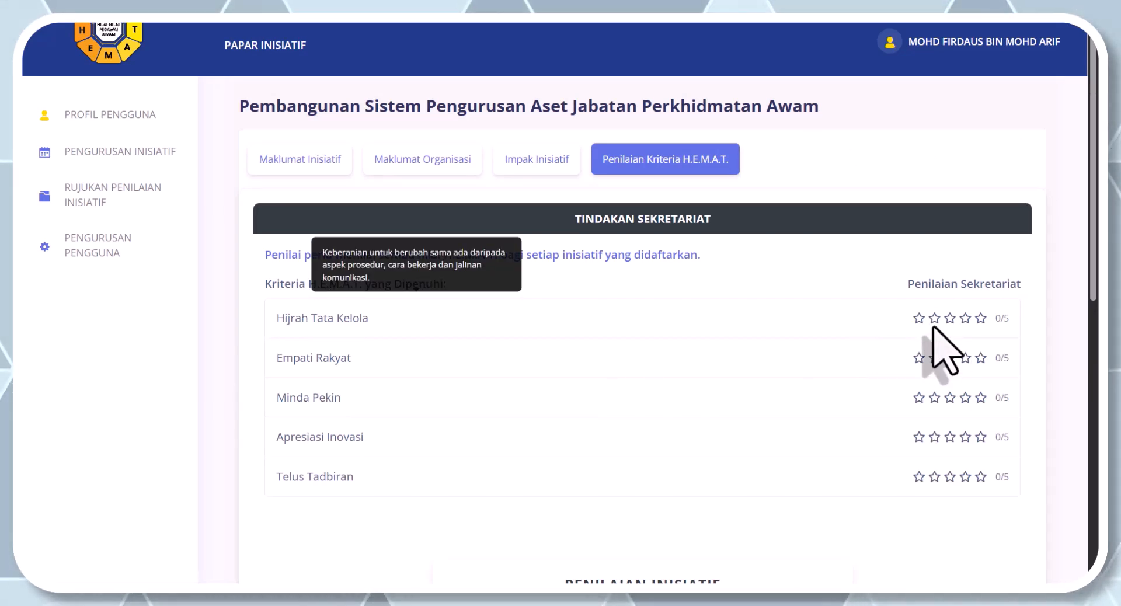
{"action": "left_click", "coordinate": [917, 319]}
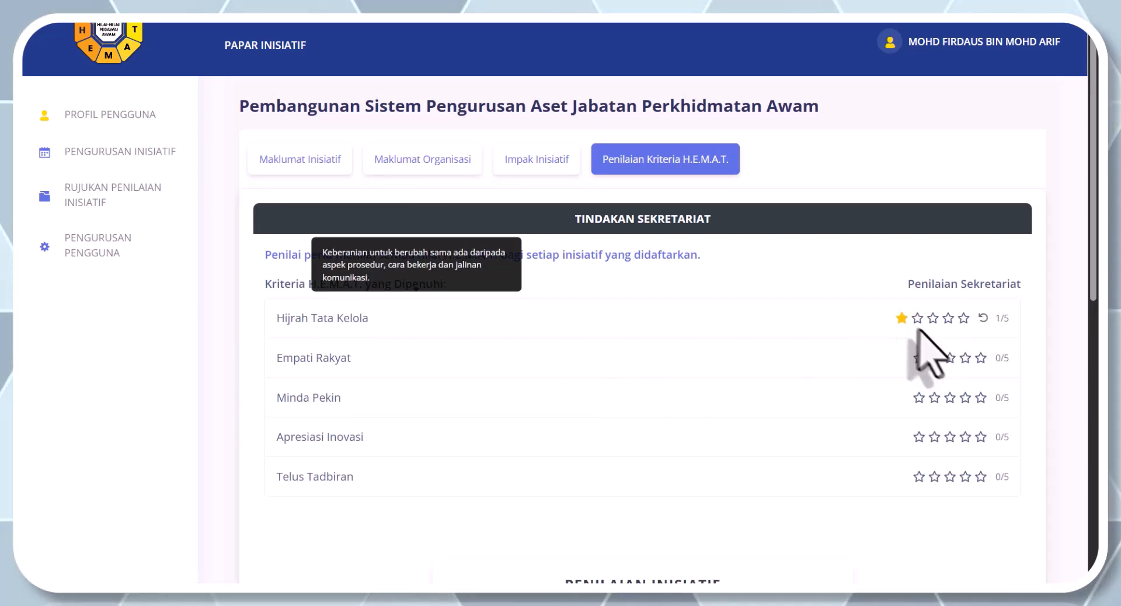
{"action": "left_click", "coordinate": [917, 319]}
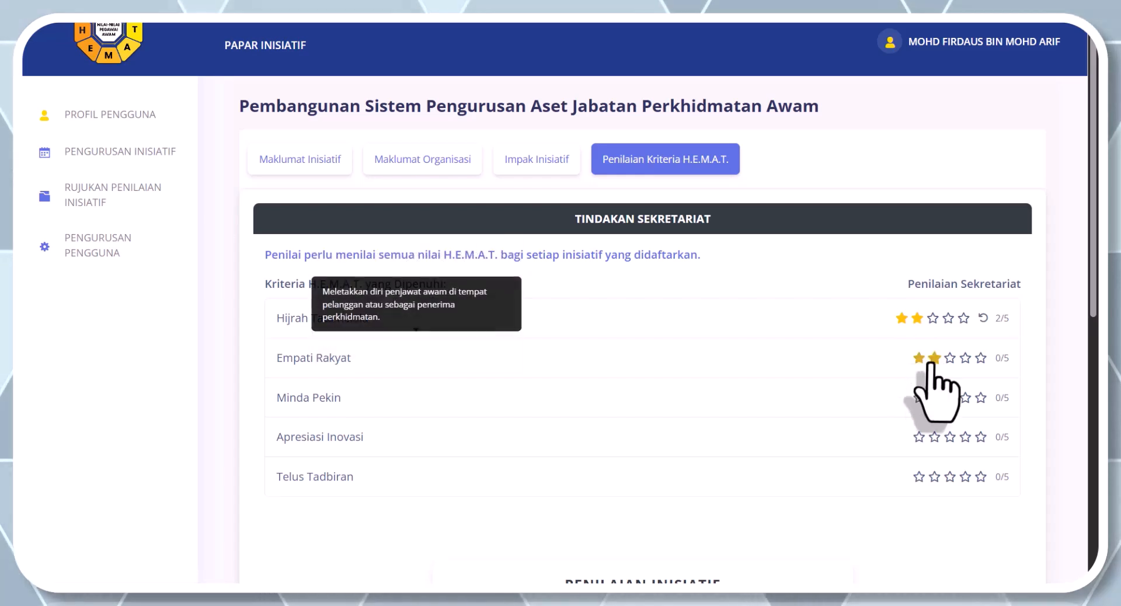
{"action": "left_click", "coordinate": [919, 358]}
{"action": "scroll", "coordinate": [759, 204], "scroll_direction": "down", "scroll_amount": 3}
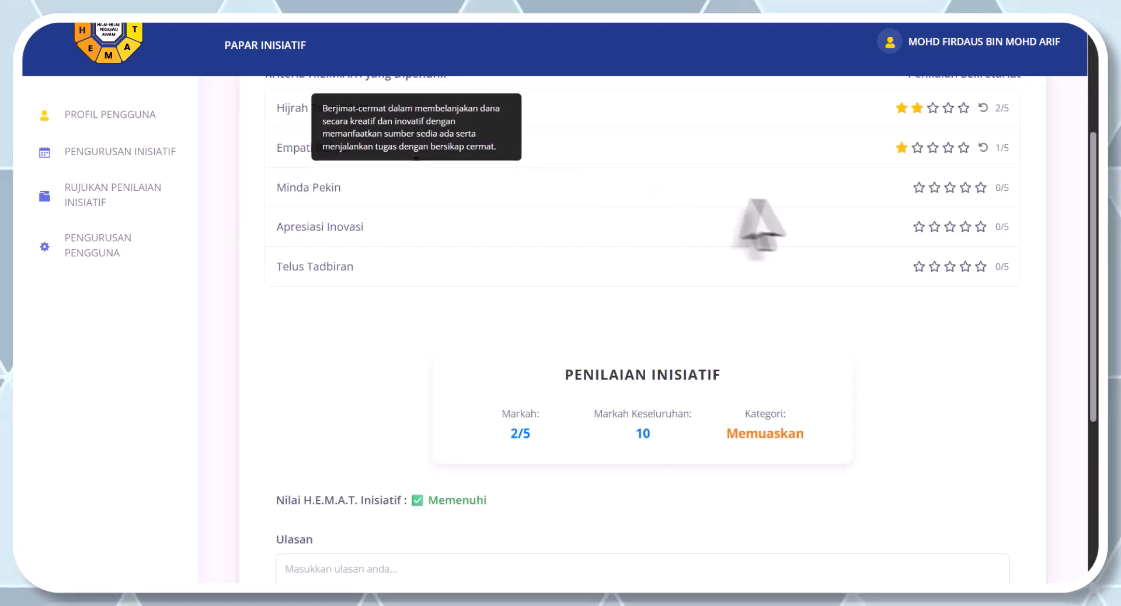
{"action": "left_click", "coordinate": [965, 187]}
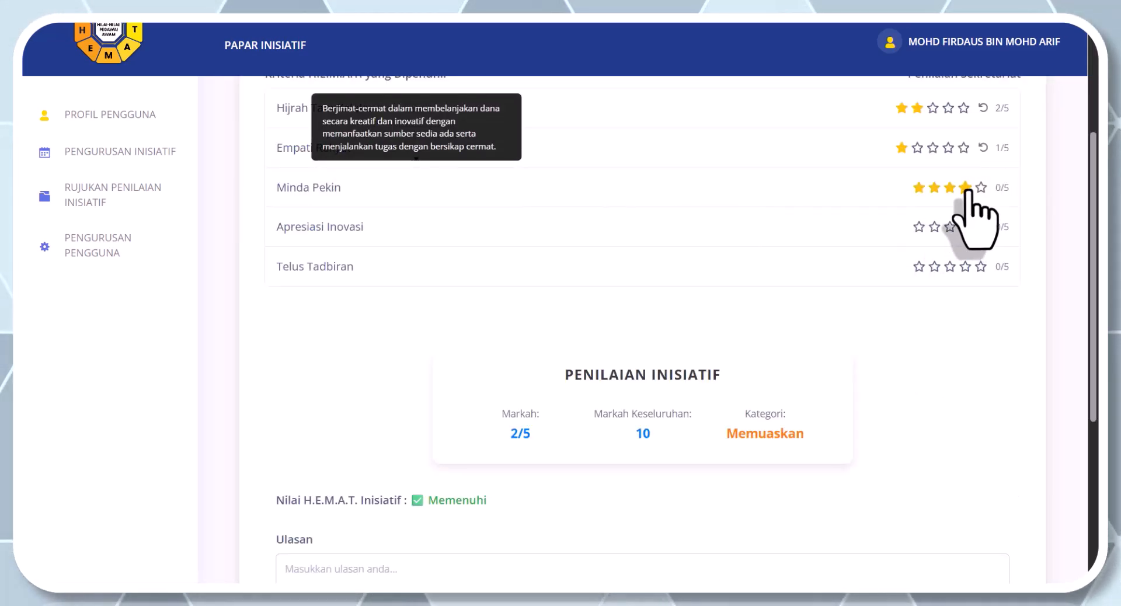
{"action": "left_click", "coordinate": [981, 228]}
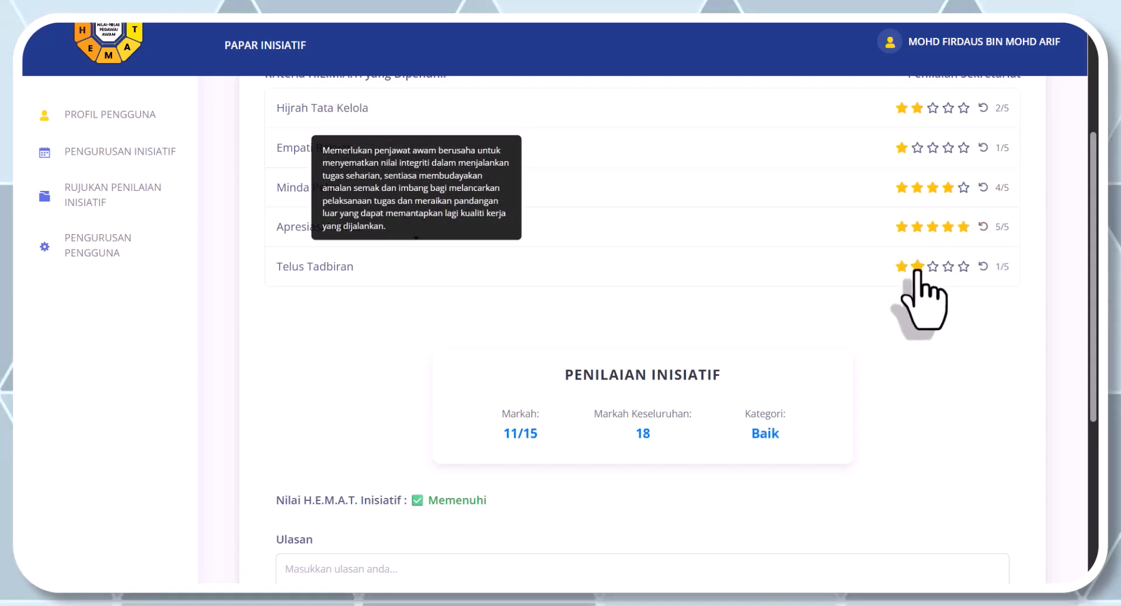
{"action": "scroll", "coordinate": [770, 295], "scroll_direction": "down", "scroll_amount": 3}
{"action": "scroll", "coordinate": [760, 295], "scroll_direction": "up", "scroll_amount": 3}
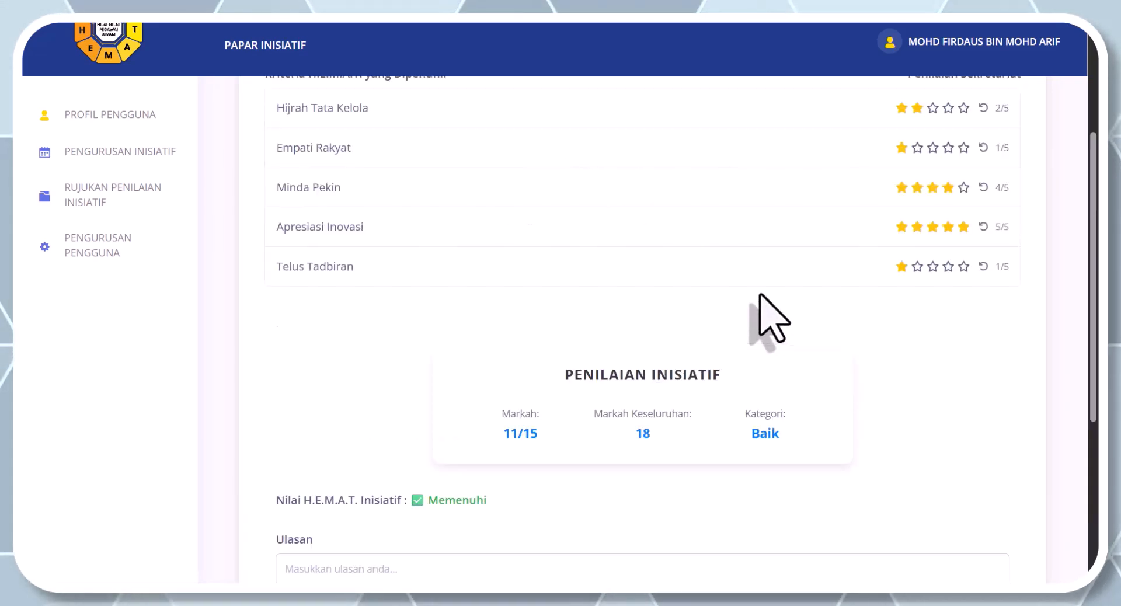
{"action": "scroll", "coordinate": [771, 318], "scroll_direction": "up", "scroll_amount": 3}
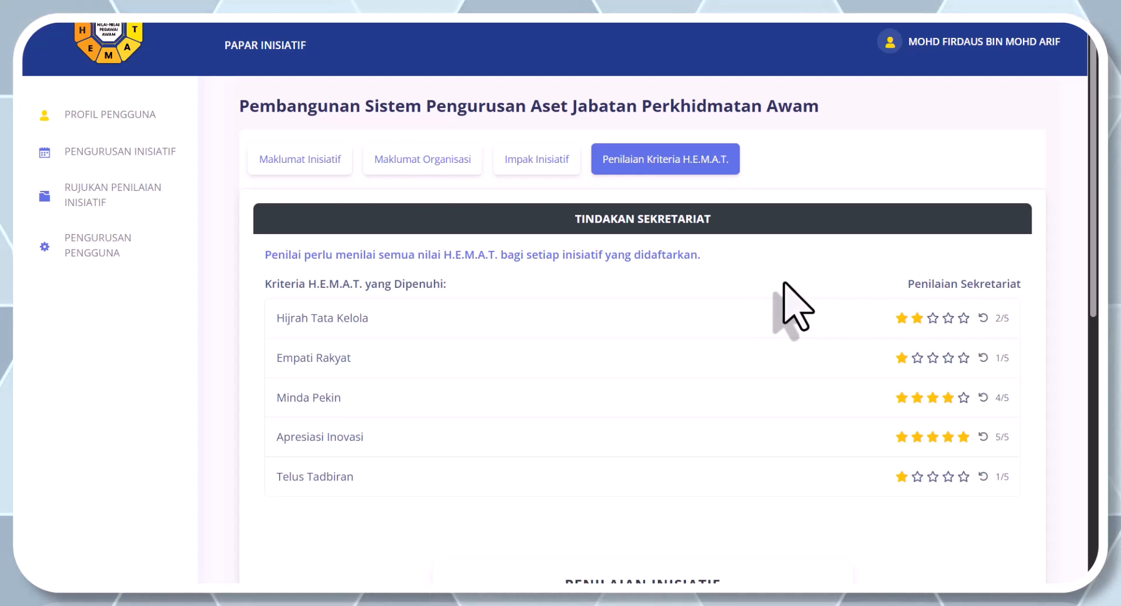
{"action": "scroll", "coordinate": [794, 306], "scroll_direction": "down", "scroll_amount": 3}
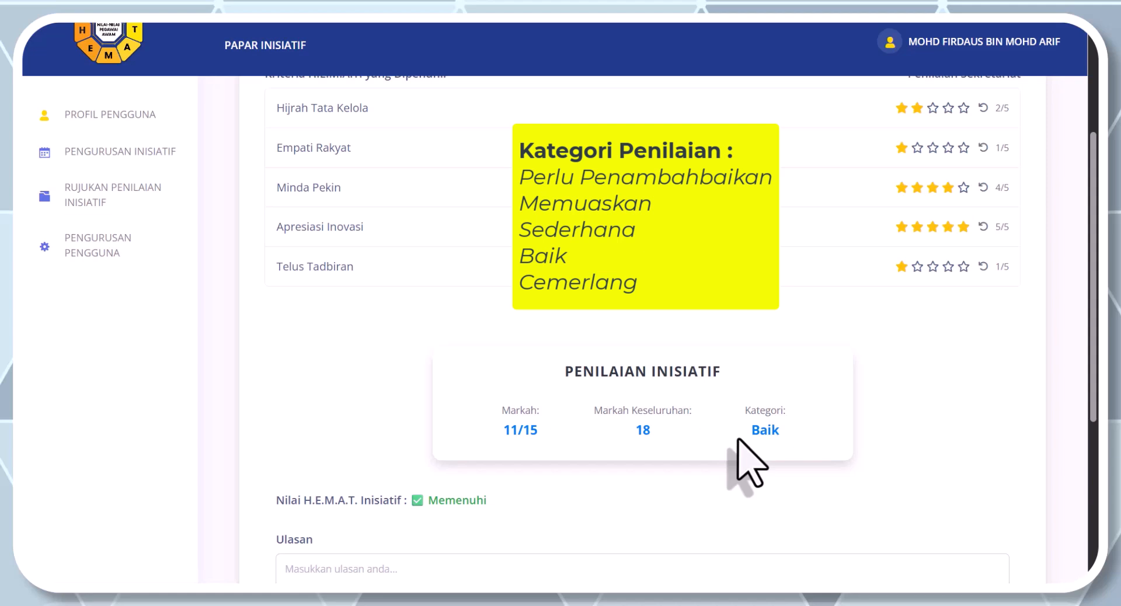
{"action": "scroll", "coordinate": [739, 453], "scroll_direction": "down", "scroll_amount": 3}
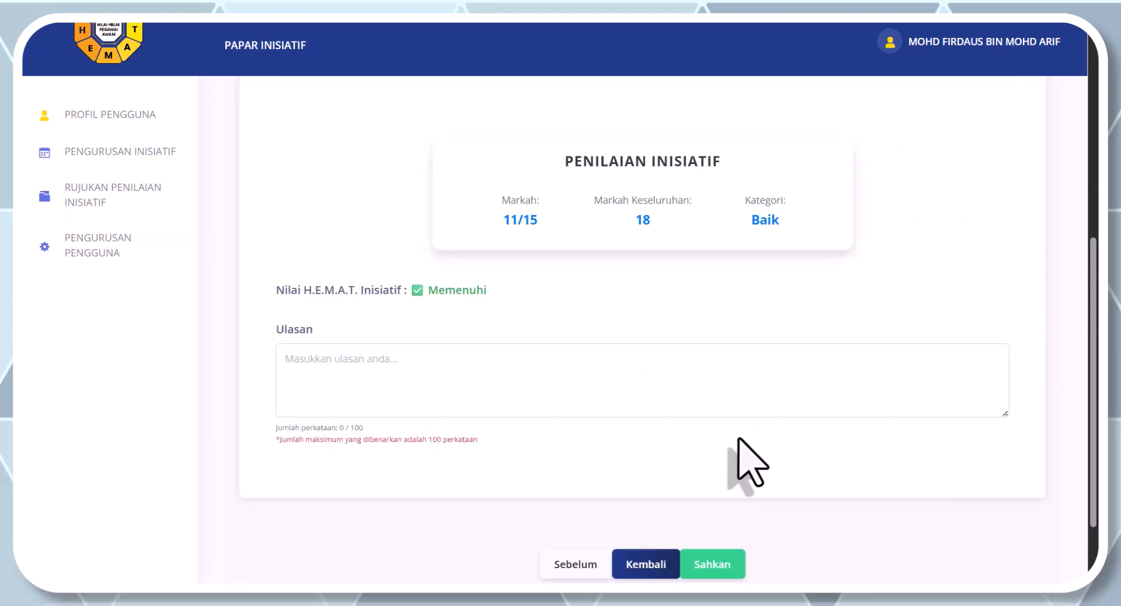
Approve the assessment with Sahkan and bring the list's CETAKAN SIJIL column into view
{"action": "left_click", "coordinate": [701, 564]}
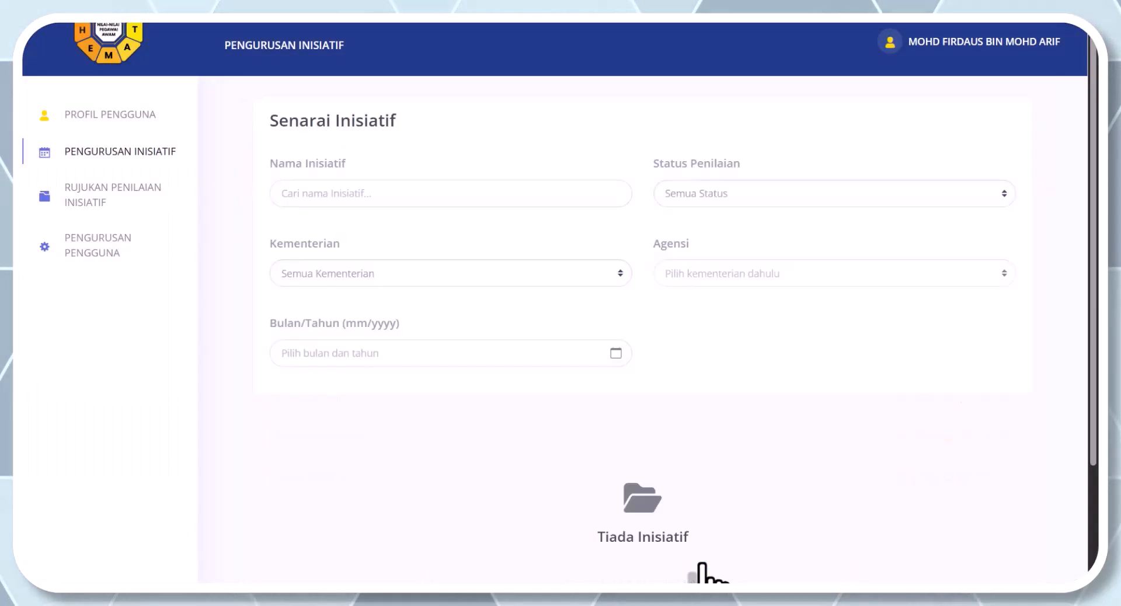
{"action": "scroll", "coordinate": [888, 375], "scroll_direction": "down", "scroll_amount": 3}
{"action": "scroll", "coordinate": [610, 523], "scroll_direction": "down", "scroll_amount": 3}
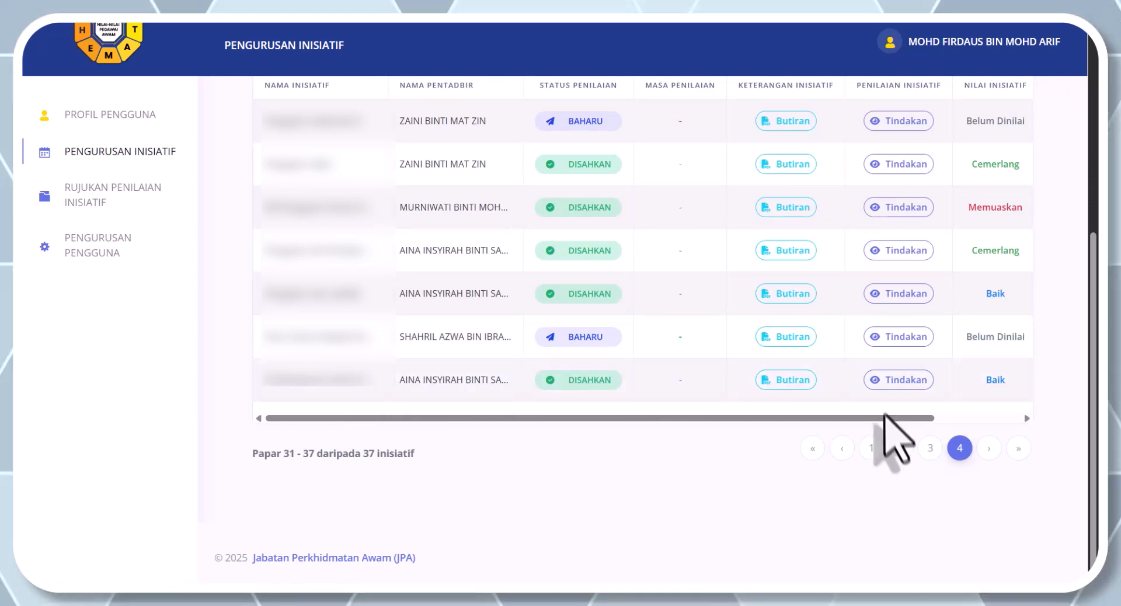
{"action": "left_click_drag", "start_coordinate": [885, 417], "coordinate": [1030, 416]}
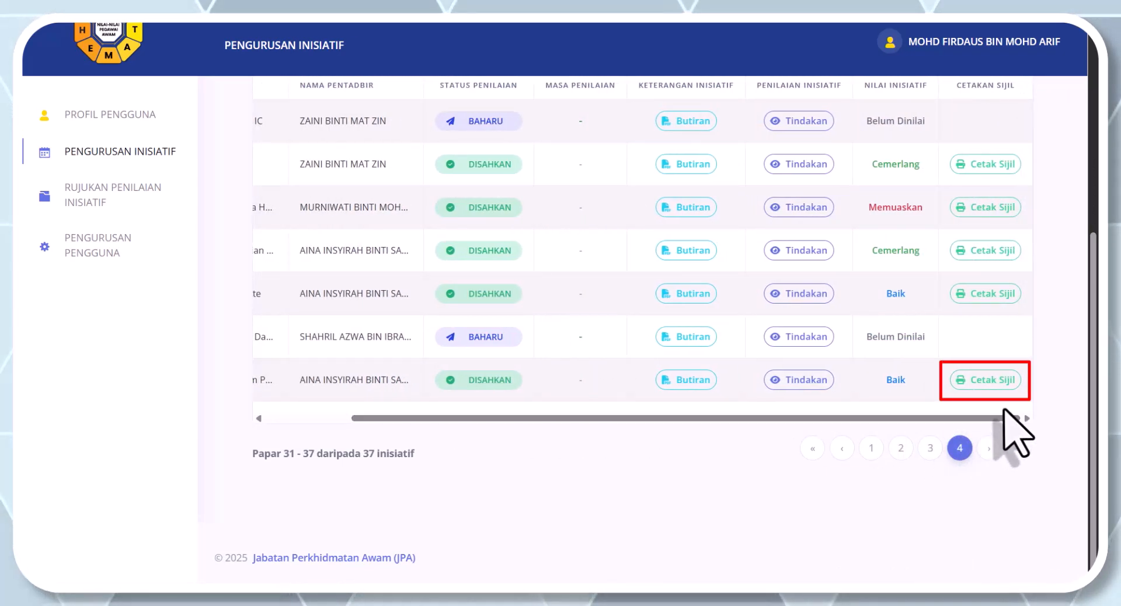
Generate the approved initiative's Sijil Penghargaan PDF and scroll through it, dated 21 Ogos 2025
{"action": "left_click", "coordinate": [1000, 381]}
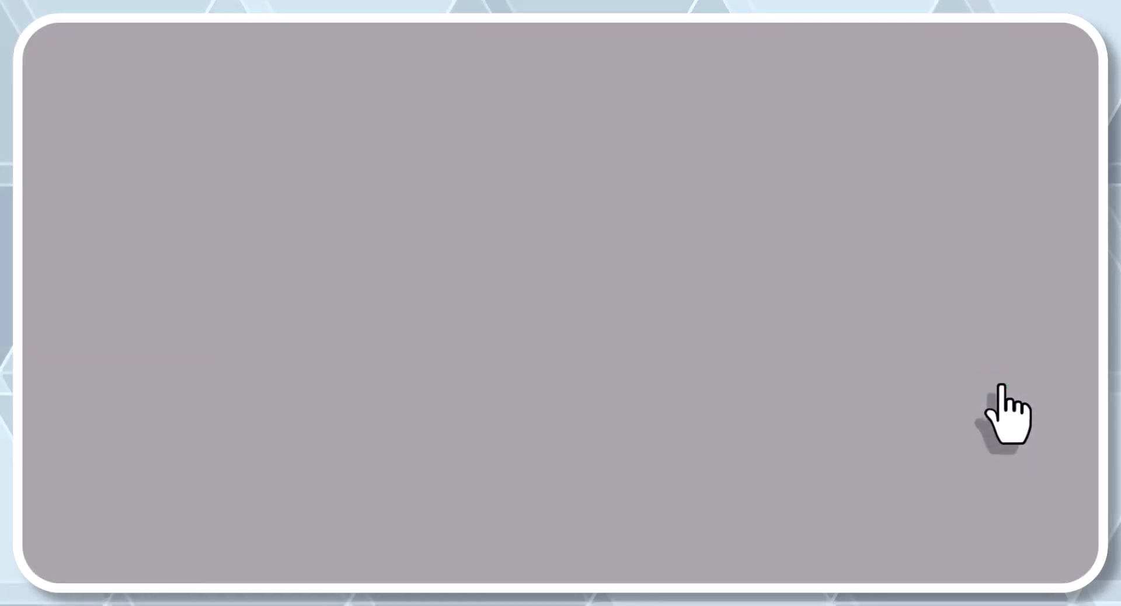
{"action": "scroll", "coordinate": [901, 400], "scroll_direction": "down", "scroll_amount": 3}
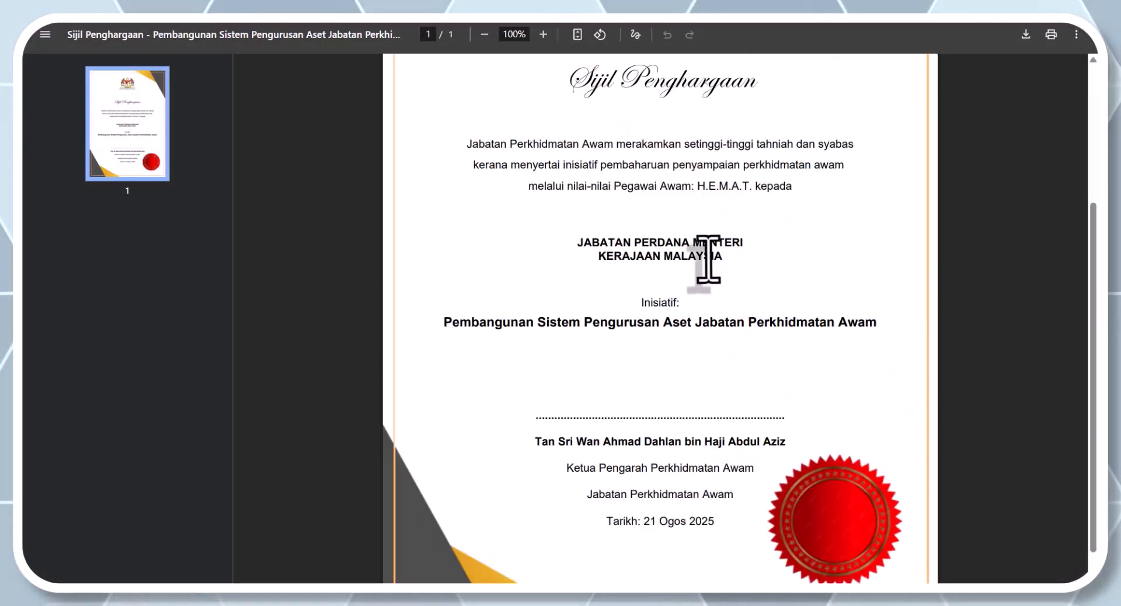
{"action": "scroll", "coordinate": [708, 259], "scroll_direction": "down", "scroll_amount": 1}
{"action": "scroll", "coordinate": [708, 257], "scroll_direction": "up", "scroll_amount": 5}
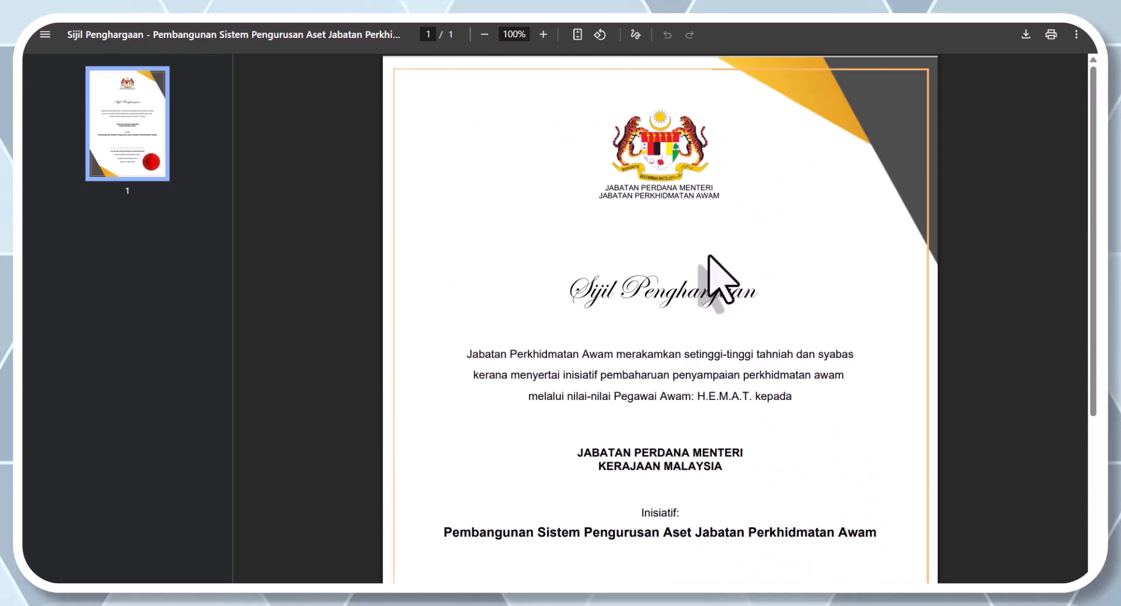